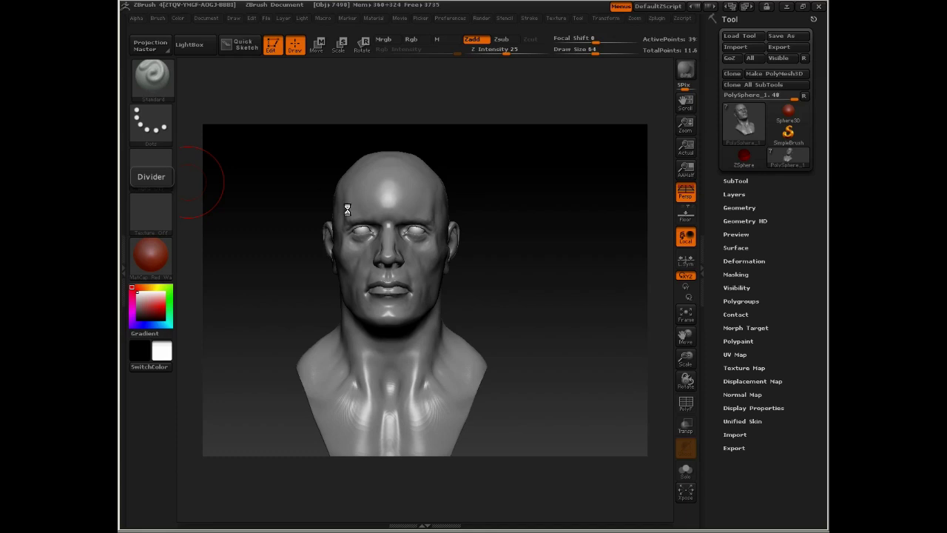
Step: Drop the bust to a coarse subdivision level and step it back up to a smoother one
mouse_move(466, 295)
mouse_down()
mouse_move(502, 305)
mouse_move(527, 234)
mouse_move(512, 276)
mouse_move(535, 266)
mouse_up()
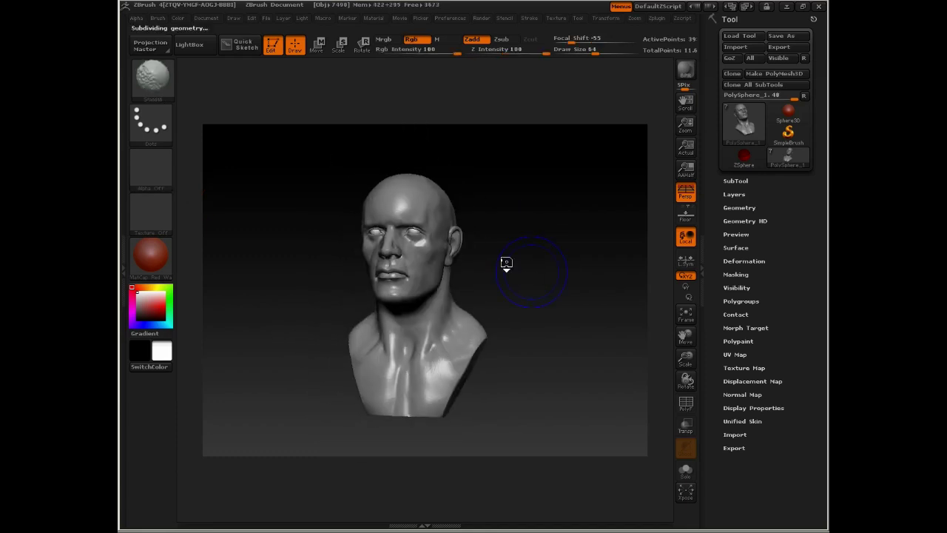
key(shift+d)
key(shift+d)
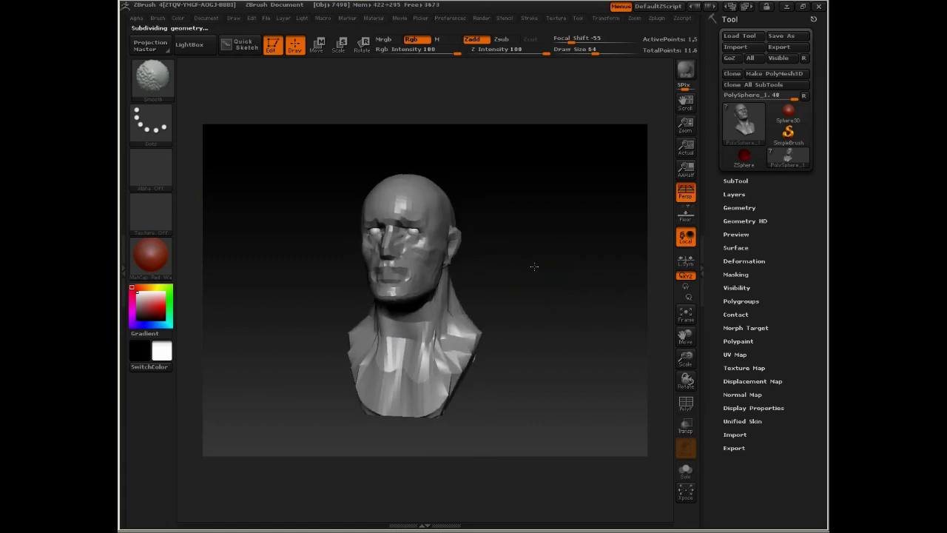
mouse_move(534, 266)
mouse_down()
mouse_move(550, 334)
mouse_move(615, 275)
mouse_move(524, 256)
mouse_move(372, 324)
mouse_move(304, 291)
mouse_move(300, 274)
mouse_move(317, 279)
mouse_move(322, 300)
mouse_move(378, 284)
mouse_move(338, 270)
mouse_move(317, 277)
mouse_move(326, 290)
mouse_up()
key(d)
key(d)
key(d)
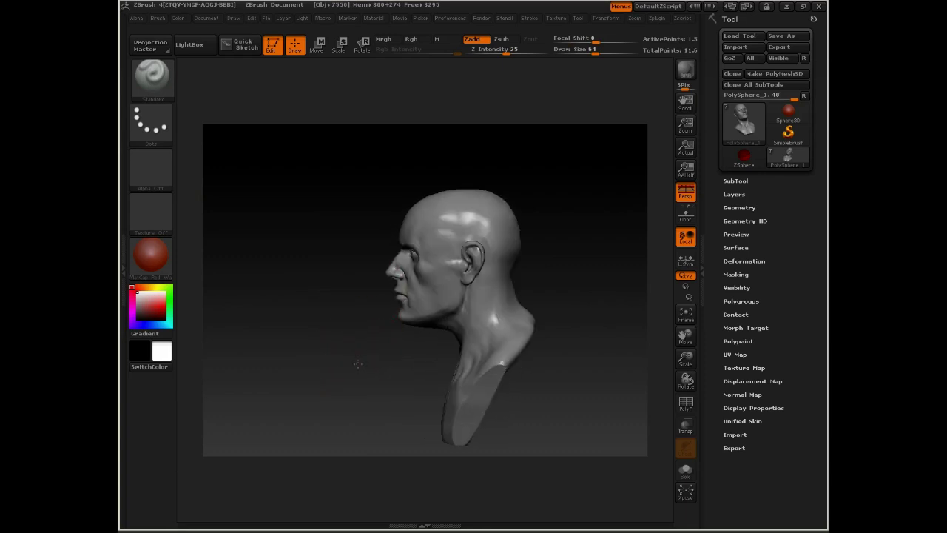
Step: Activate the Move brush with a draw size of 162 for shaping the head's large forms
mouse_move(358, 363)
mouse_down()
mouse_move(522, 289)
mouse_move(509, 305)
mouse_move(544, 306)
mouse_move(526, 292)
mouse_move(567, 262)
mouse_move(488, 264)
mouse_up()
mouse_move(485, 335)
alt+mouse_down()
mouse_move(501, 326)
mouse_move(474, 361)
alt+mouse_up()
key(b)
key(m)
key(v)
key(space)
drag(414, 185, 449, 186)
Step: Reshape the crown and sides of the skull with large Move brush strokes
drag(467, 232, 449, 223)
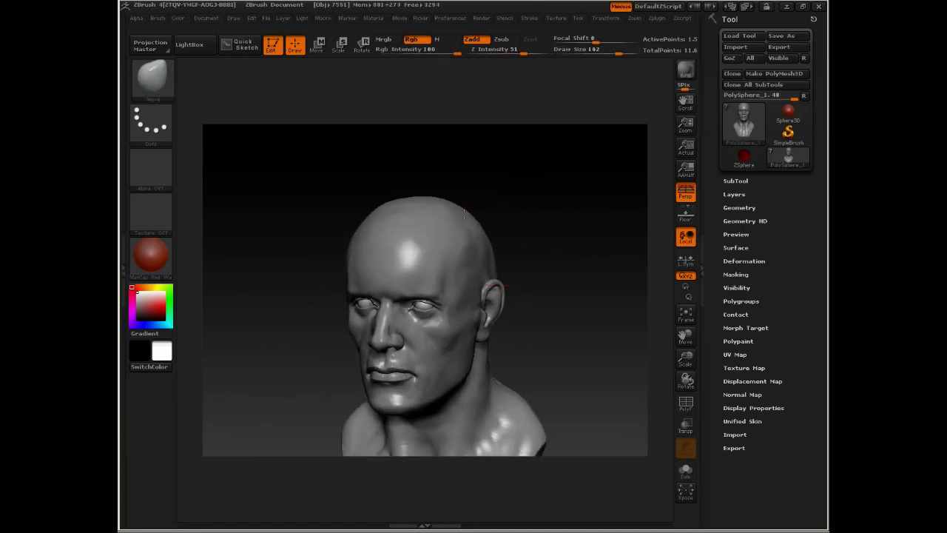
drag(491, 209, 569, 193)
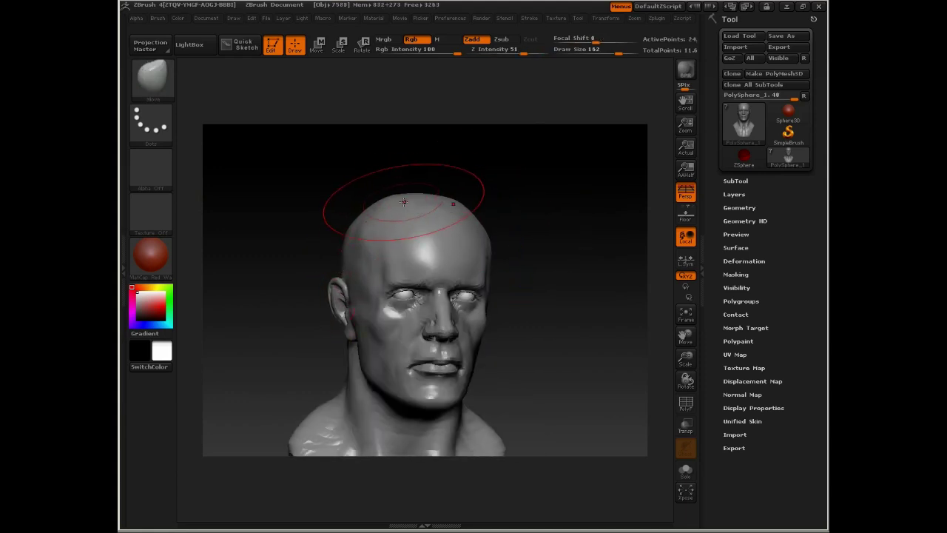
drag(405, 196, 415, 189)
drag(364, 226, 352, 243)
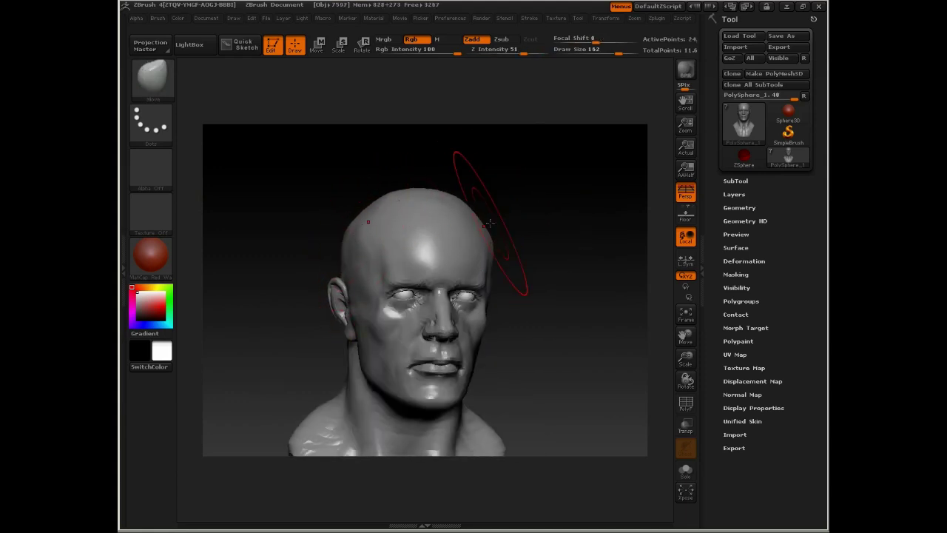
mouse_move(490, 222)
mouse_down()
mouse_move(525, 209)
mouse_move(510, 245)
mouse_up()
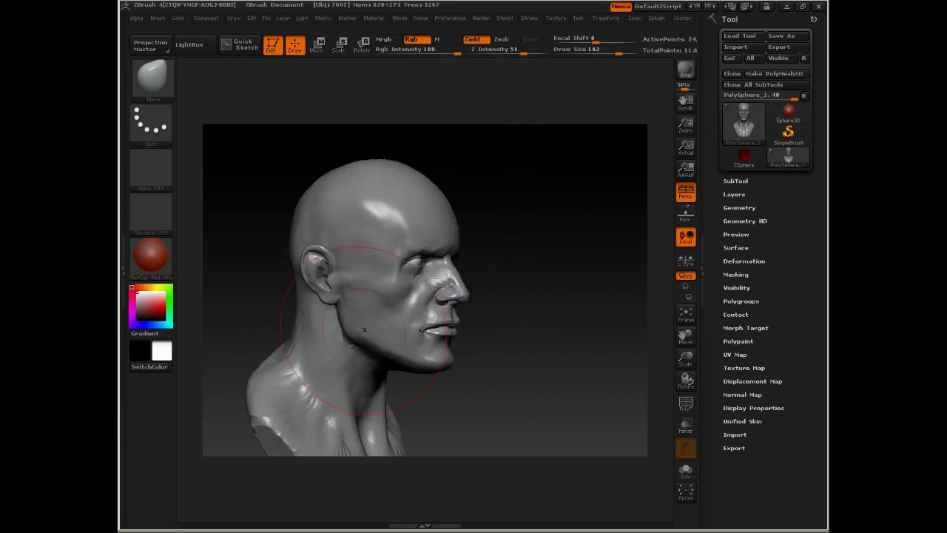
Step: Reduce the Move brush's draw size to 67 and refine the lower face around the nose, mouth and chin
key(bracketleft)
key(bracketleft)
key(bracketleft)
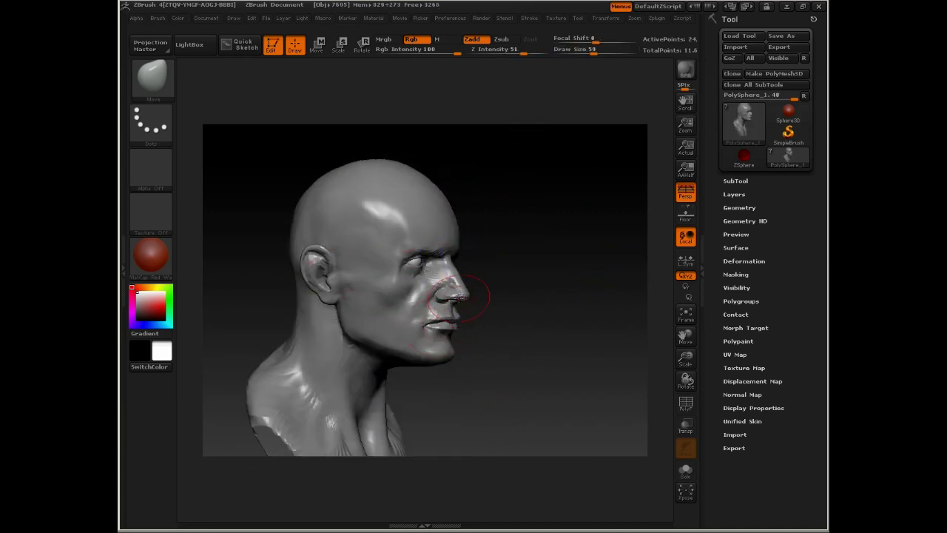
key(space)
mouse_move(448, 294)
mouse_down()
mouse_move(345, 258)
mouse_move(324, 308)
mouse_move(262, 301)
mouse_move(321, 307)
mouse_move(373, 299)
mouse_up()
key(space)
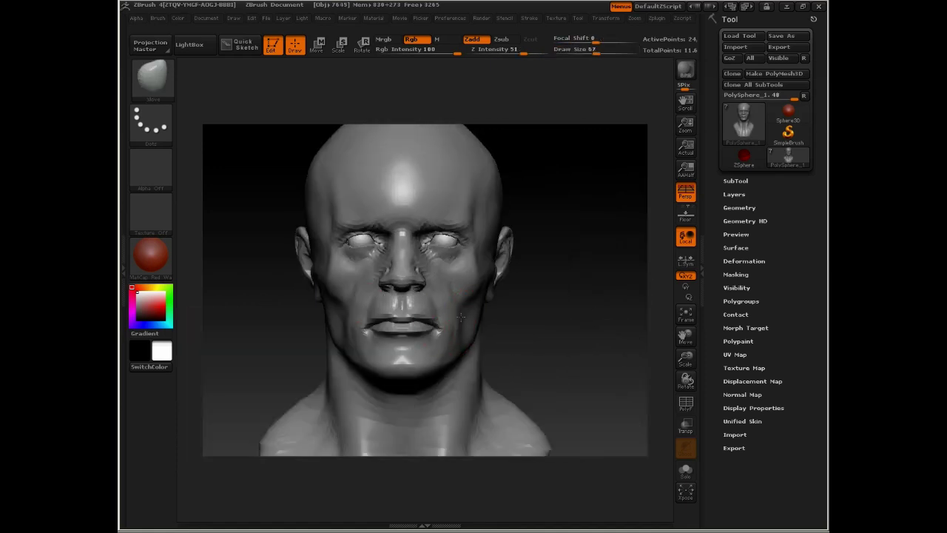
mouse_move(458, 327)
mouse_down()
mouse_move(415, 318)
mouse_move(505, 305)
mouse_move(514, 272)
mouse_move(496, 272)
mouse_move(559, 263)
mouse_up()
Step: Enlarge the Move brush's draw size to 189 and reshape the forehead and cranium
key(space)
key(space)
drag(401, 222, 408, 222)
mouse_move(463, 193)
mouse_down()
mouse_move(383, 213)
mouse_move(292, 143)
mouse_move(237, 155)
mouse_up()
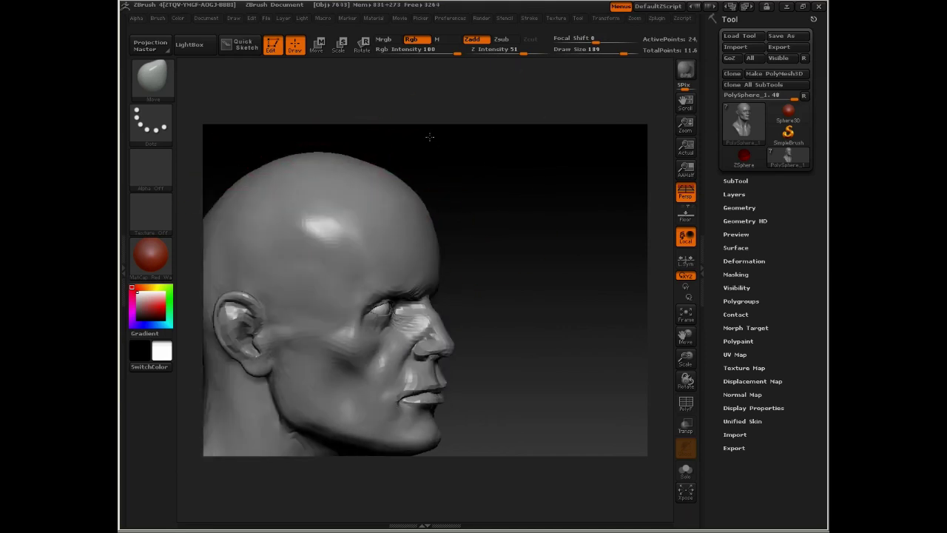
mouse_move(429, 135)
mouse_down()
mouse_move(546, 169)
mouse_move(554, 263)
mouse_up()
Step: Set Focal Shift to 15 and draw size to 122, and reshape the jawline and jaw corner
key(space)
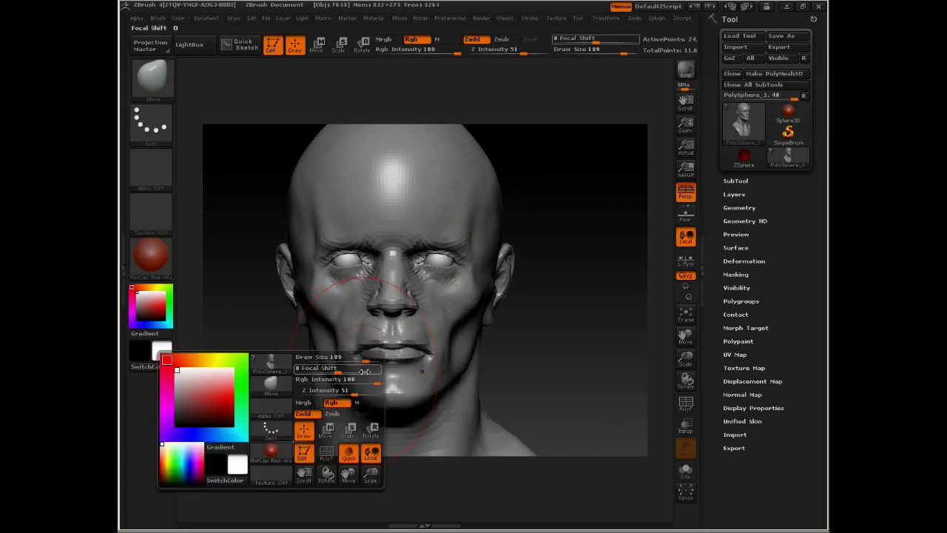
mouse_move(348, 367)
mouse_down()
mouse_move(375, 364)
mouse_move(356, 359)
mouse_up()
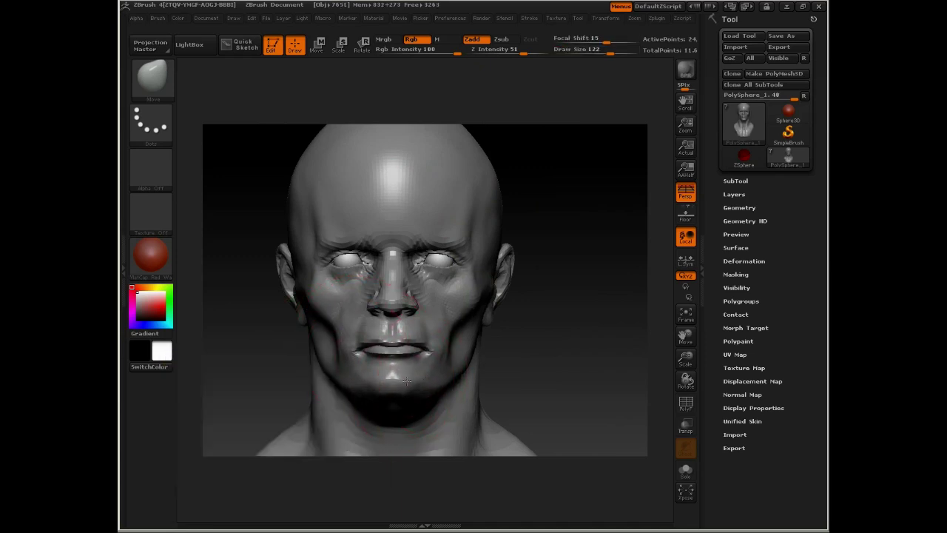
mouse_move(486, 348)
mouse_down()
mouse_move(307, 355)
mouse_move(412, 382)
mouse_up()
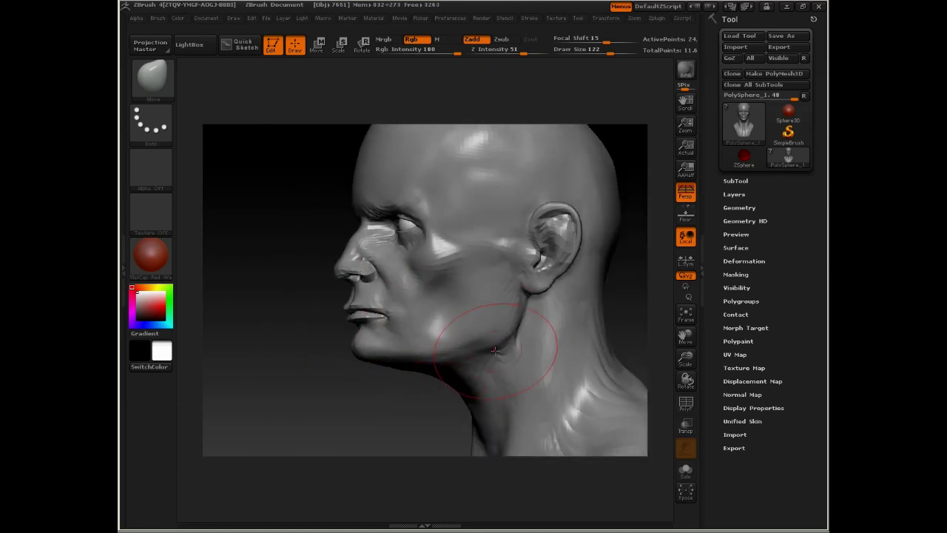
drag(513, 331, 500, 326)
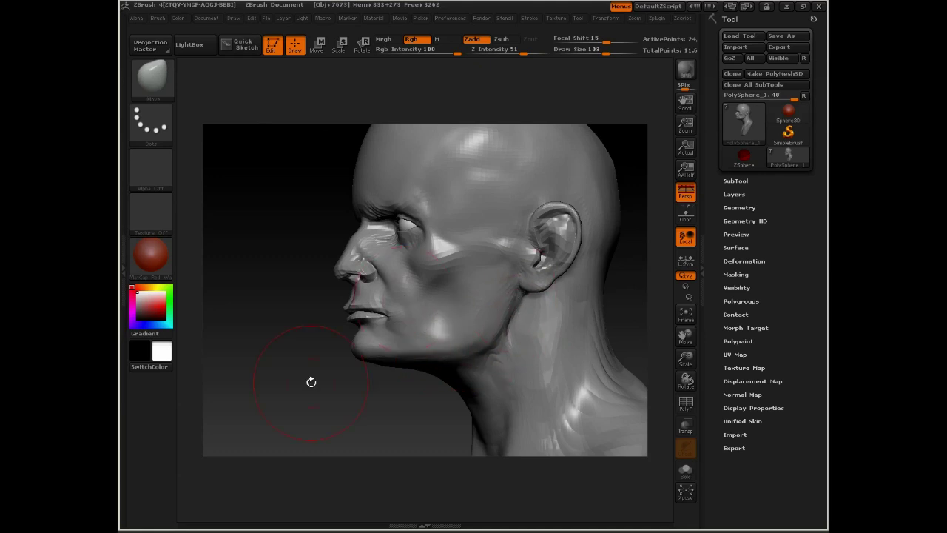
Step: Refine the jaw and lower cheeks with the Move brush from the side, front and three-quarter angles
mouse_move(311, 383)
mouse_down()
mouse_move(503, 318)
mouse_move(575, 281)
mouse_move(532, 244)
mouse_up()
mouse_move(563, 214)
alt+mouse_down()
mouse_move(514, 175)
mouse_move(513, 309)
mouse_move(445, 330)
alt+mouse_up()
key(ctrl)
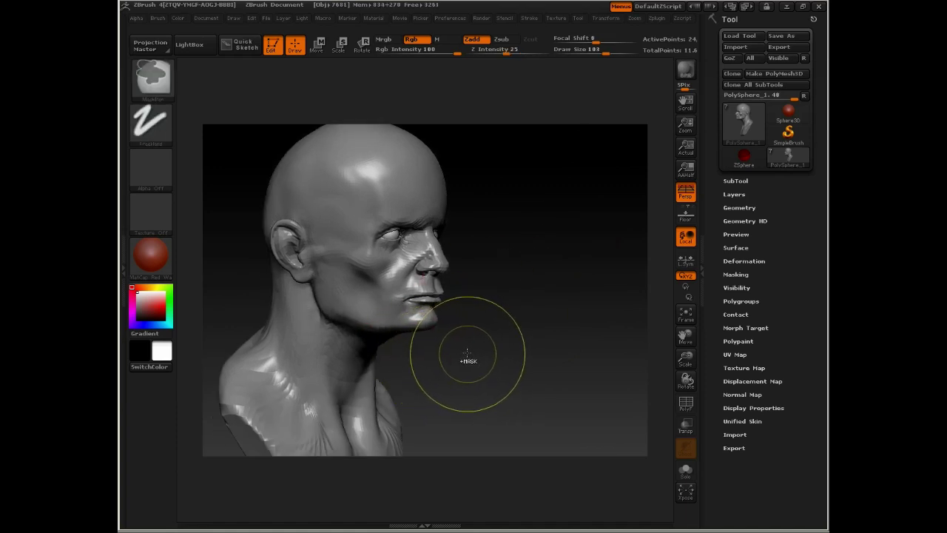
drag(493, 317, 482, 274)
key(ctrl)
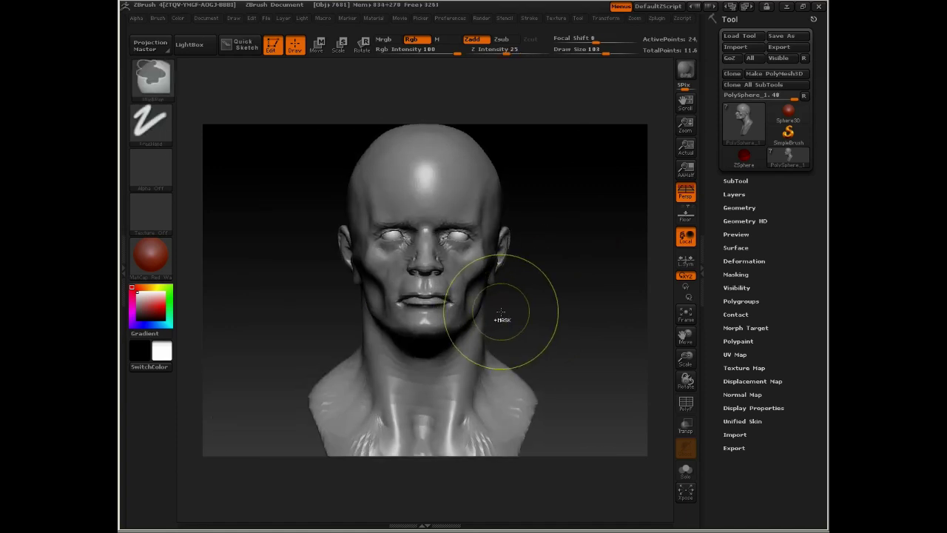
mouse_move(490, 321)
mouse_down()
mouse_move(509, 300)
mouse_move(333, 334)
mouse_move(318, 377)
mouse_move(412, 355)
mouse_up()
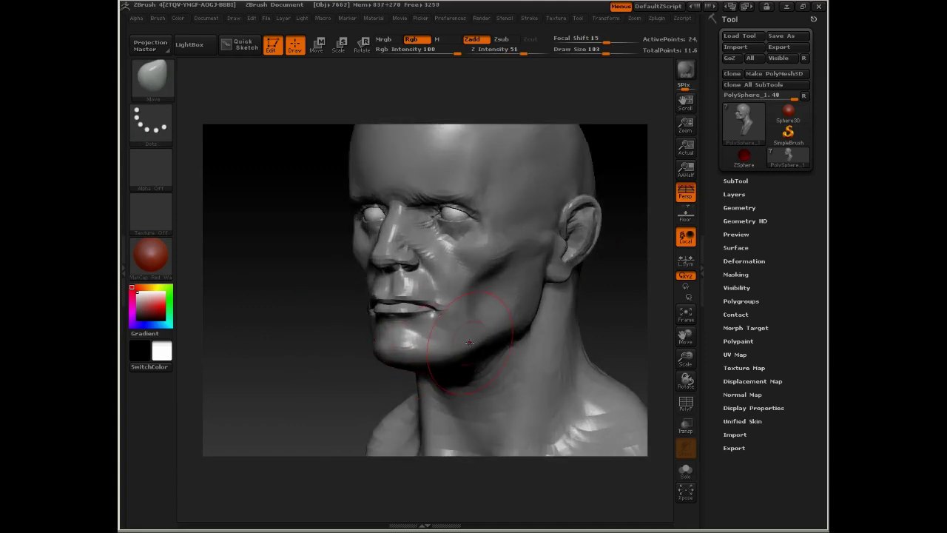
mouse_move(588, 296)
mouse_down()
mouse_move(605, 294)
mouse_move(492, 338)
mouse_up()
drag(585, 317, 606, 304)
Step: Reduce the draw size to 74 and adjust the jaw angle below the ear
key(space)
drag(414, 314, 404, 313)
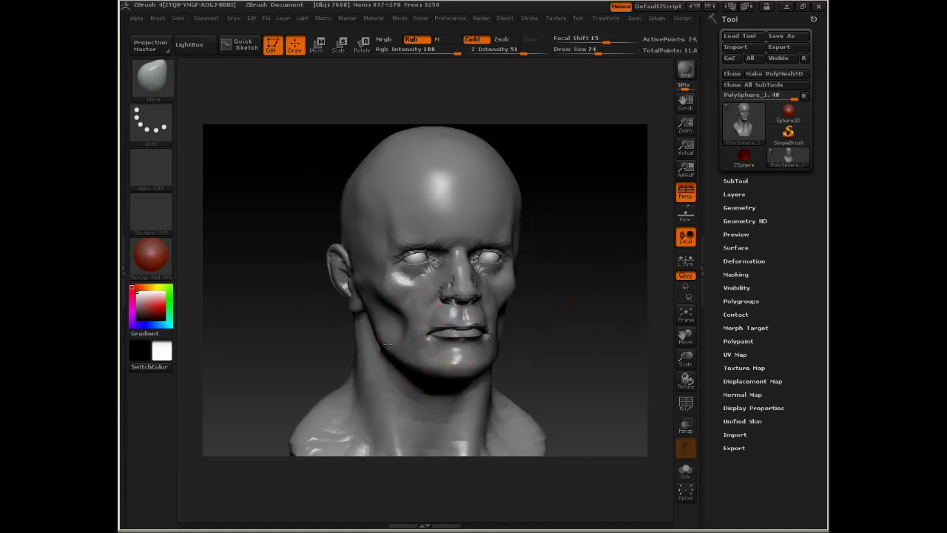
drag(358, 329, 390, 335)
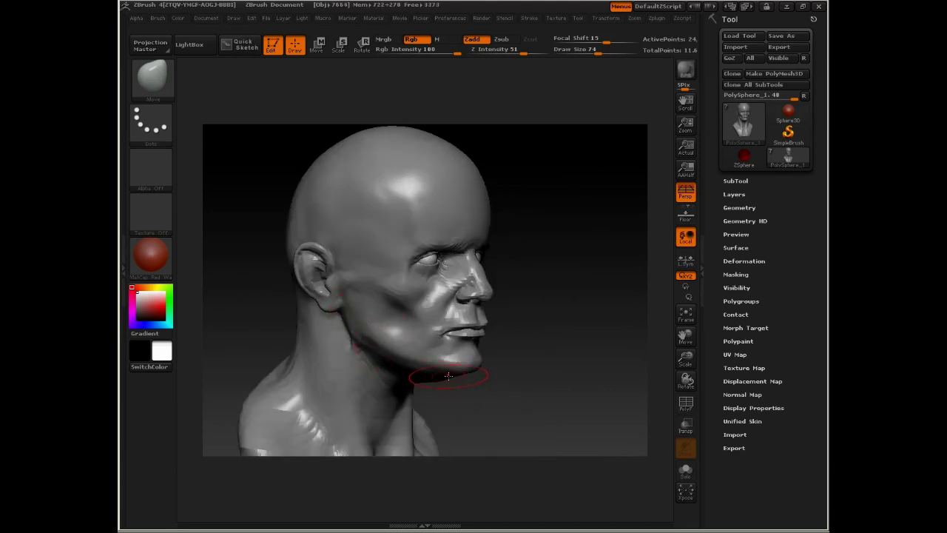
Step: Reshape the top and back of the skull with the Move brush at draw sizes 130 and 101
mouse_move(448, 377)
mouse_down()
mouse_move(522, 370)
mouse_move(501, 353)
mouse_move(546, 321)
mouse_move(500, 267)
mouse_move(532, 188)
mouse_move(525, 245)
mouse_up()
key(space)
mouse_move(433, 206)
mouse_down()
mouse_move(452, 215)
mouse_move(427, 251)
mouse_up()
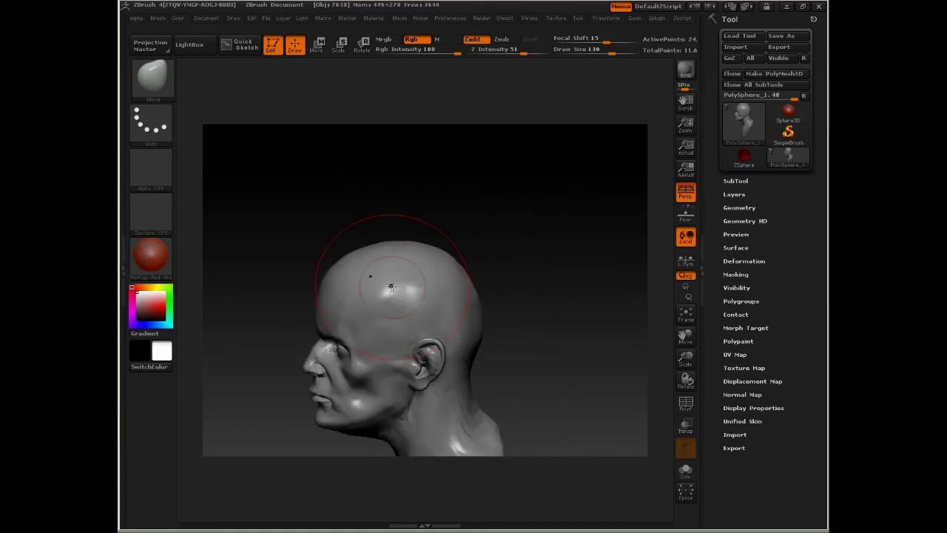
drag(495, 324, 348, 234)
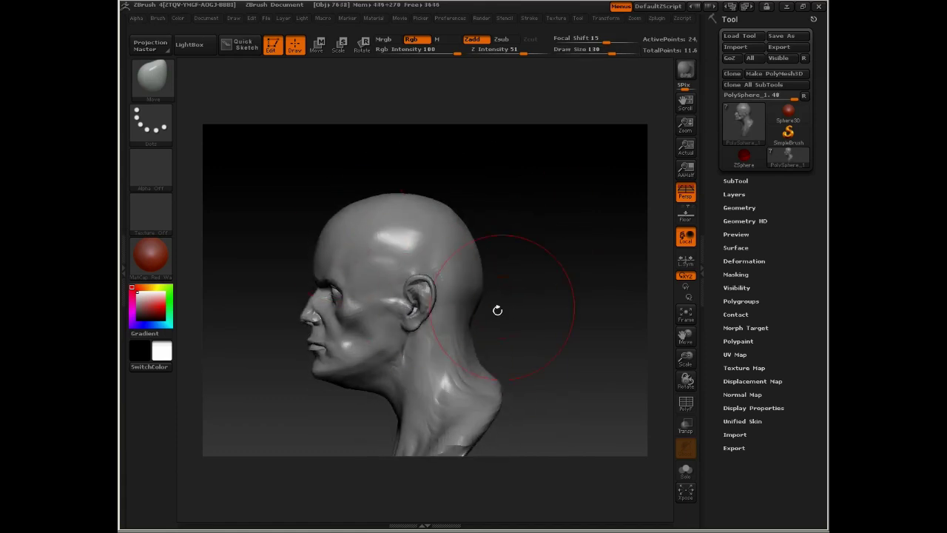
mouse_move(497, 310)
mouse_down()
mouse_move(513, 256)
mouse_move(581, 275)
mouse_move(537, 261)
mouse_move(520, 296)
mouse_move(476, 274)
mouse_move(457, 298)
mouse_up()
key(space)
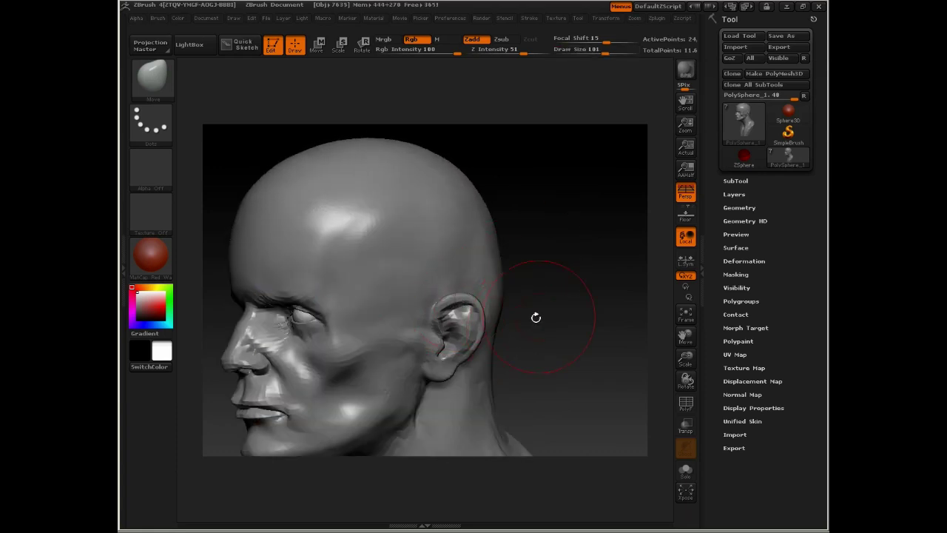
drag(536, 317, 574, 397)
Step: Set the draw size to 256 and adjust the overall shape of the cranium
key(bracketright)
key(space)
drag(299, 345, 293, 339)
key(f)
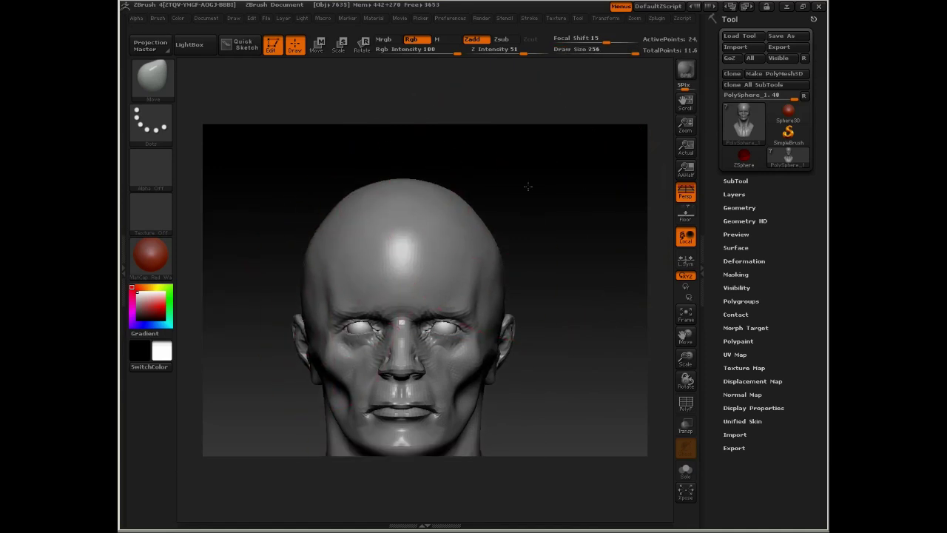
drag(526, 184, 495, 194)
mouse_move(513, 262)
alt+mouse_down()
mouse_move(504, 222)
mouse_move(473, 214)
alt+mouse_up()
Step: Adjust the cheek and mouth areas with the Move brush at draw sizes 87 and 120
key(space)
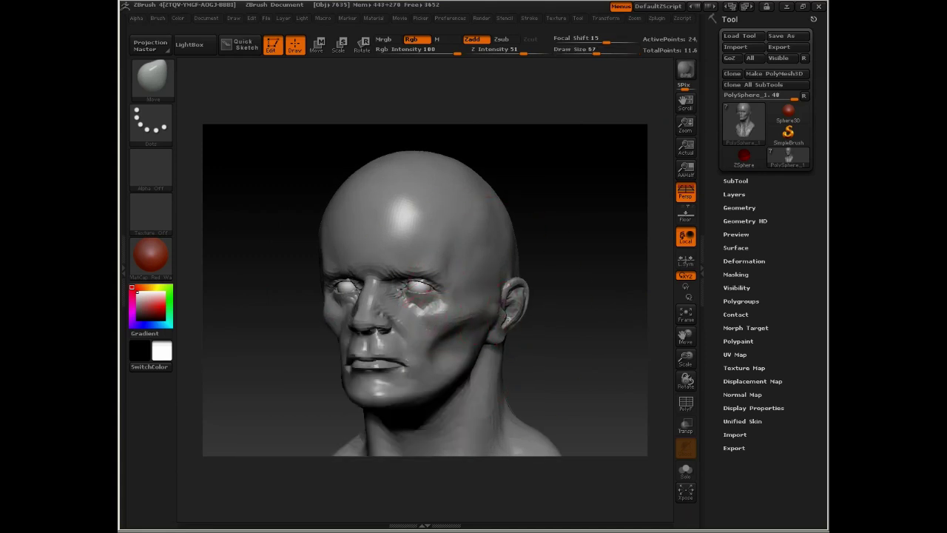
mouse_move(592, 244)
mouse_down()
mouse_move(573, 195)
mouse_move(576, 234)
mouse_up()
key(space)
mouse_move(336, 326)
mouse_down()
mouse_move(350, 339)
mouse_move(330, 356)
mouse_move(362, 338)
mouse_up()
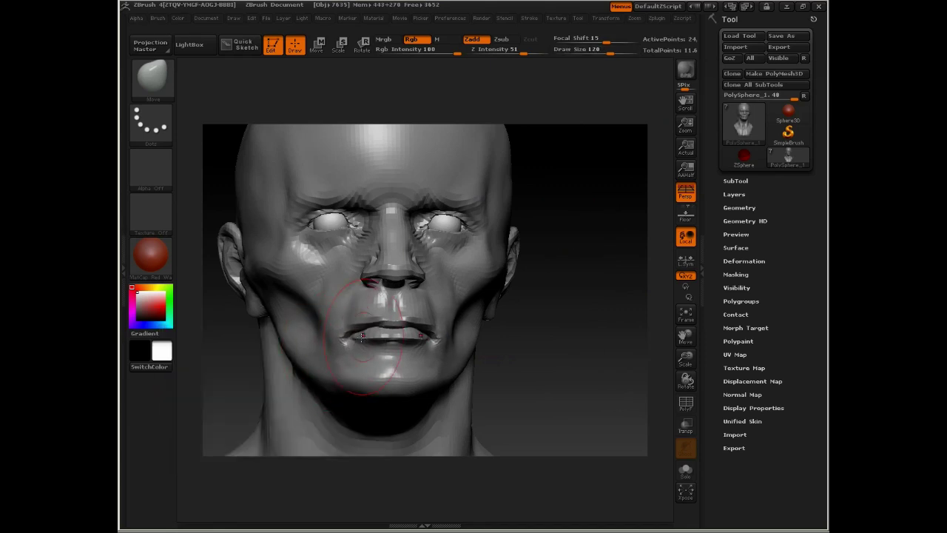
drag(510, 326, 444, 329)
Step: Set the draw size to 82 and reshape the nose and its profile with the Move brush
key(space)
drag(396, 269, 378, 261)
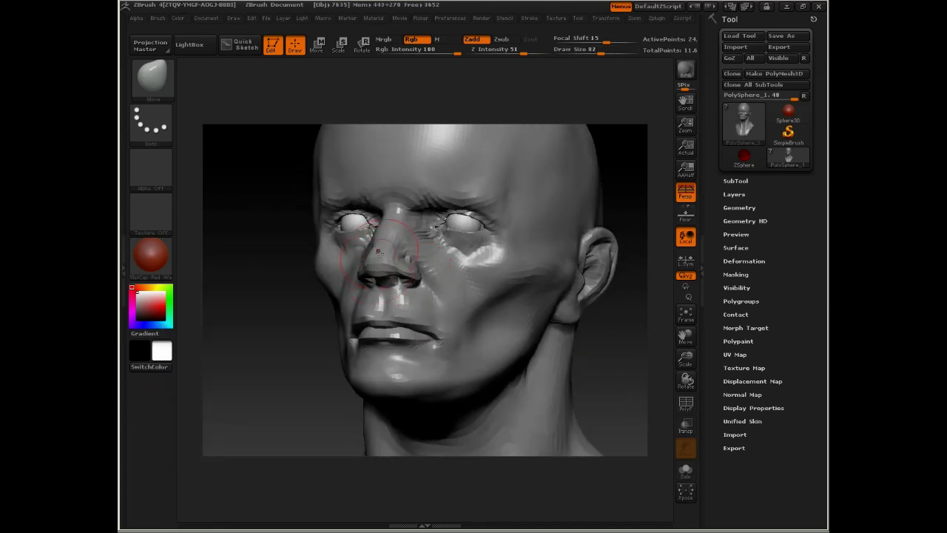
drag(278, 295, 233, 297)
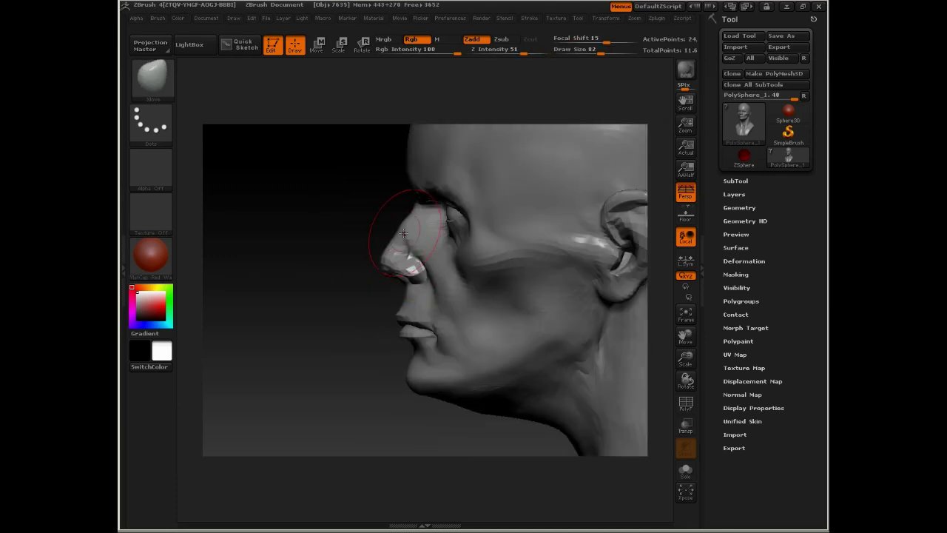
key(space)
drag(374, 189, 381, 251)
key(space)
drag(392, 305, 422, 286)
Step: Enlarge the draw size to 256 and reshape the upper slope of the forehead
mouse_move(371, 270)
mouse_down()
mouse_move(415, 275)
mouse_move(400, 264)
mouse_move(427, 290)
mouse_move(467, 283)
mouse_move(383, 192)
mouse_move(521, 318)
mouse_up()
key(space)
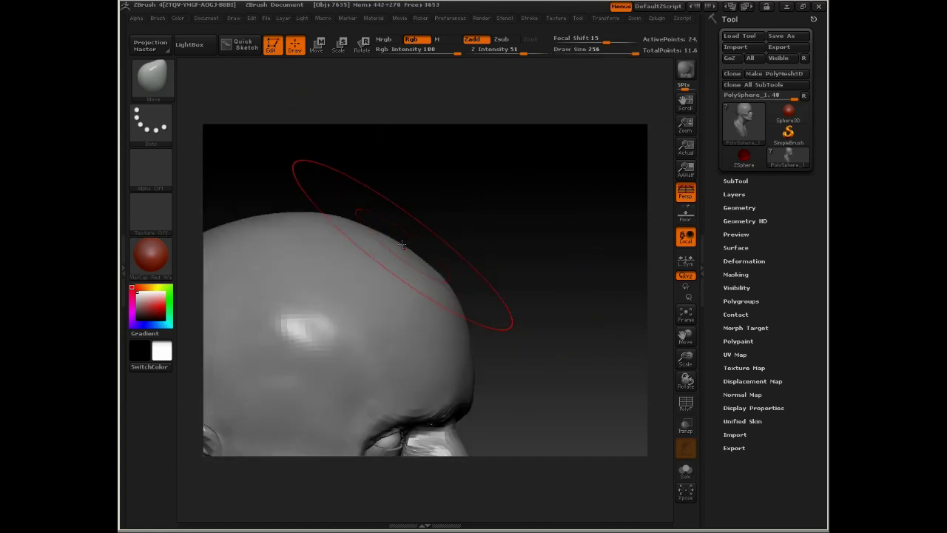
mouse_move(451, 233)
mouse_down()
mouse_move(421, 165)
mouse_move(452, 200)
mouse_move(470, 180)
mouse_move(522, 215)
mouse_move(529, 180)
mouse_move(497, 212)
mouse_move(348, 274)
mouse_up()
Step: Set the draw size to 135 and mask the forehead and the upper front of the face
key(space)
mouse_move(378, 319)
mouse_down()
mouse_move(359, 318)
mouse_move(359, 329)
mouse_up()
key(space)
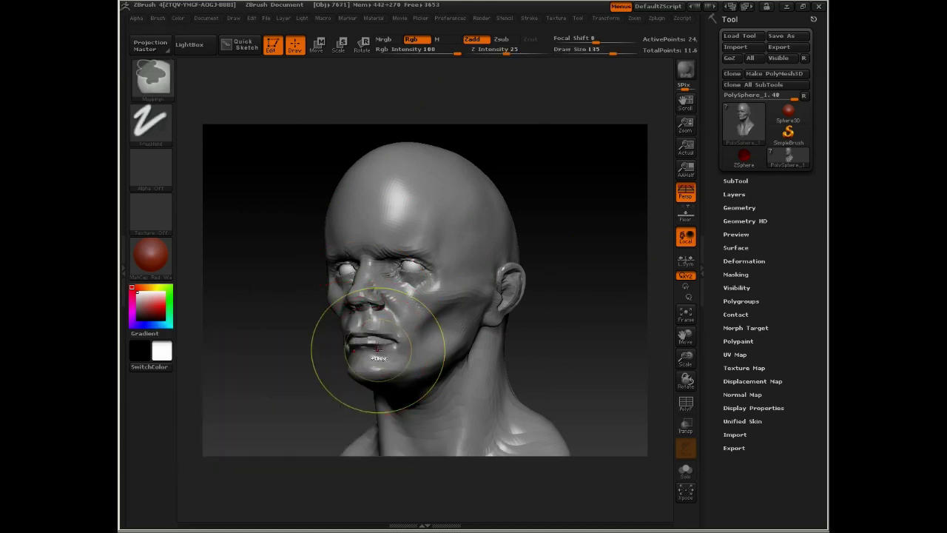
mouse_move(370, 250)
shift+mouse_down()
mouse_move(361, 252)
mouse_move(414, 237)
mouse_move(451, 274)
mouse_move(392, 170)
shift+mouse_up()
Step: Set the draw size to 195, shape the unmasked parts of the head with the Move brush, and clear the mask
key(space)
drag(379, 337, 387, 340)
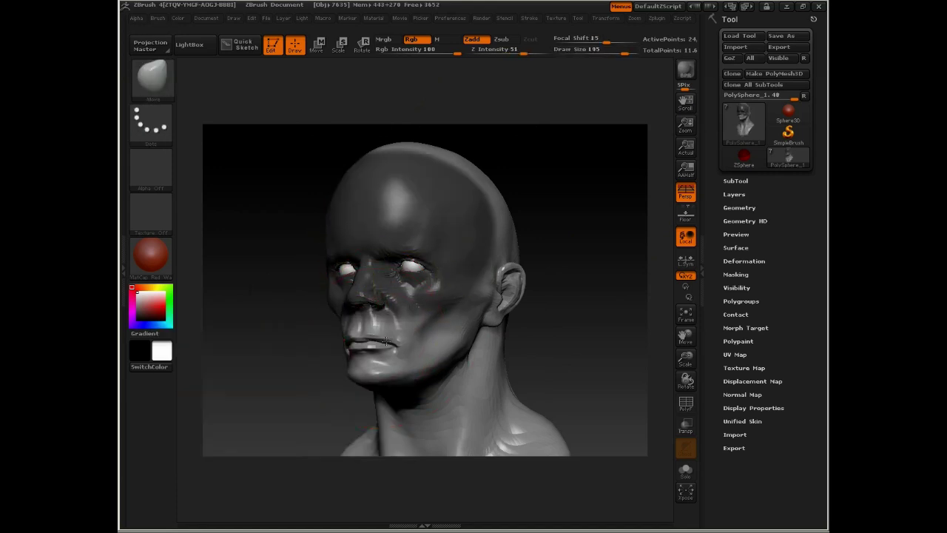
mouse_move(307, 376)
mouse_down()
mouse_move(467, 338)
mouse_move(486, 232)
mouse_up()
key(b)
key(c)
key(b)
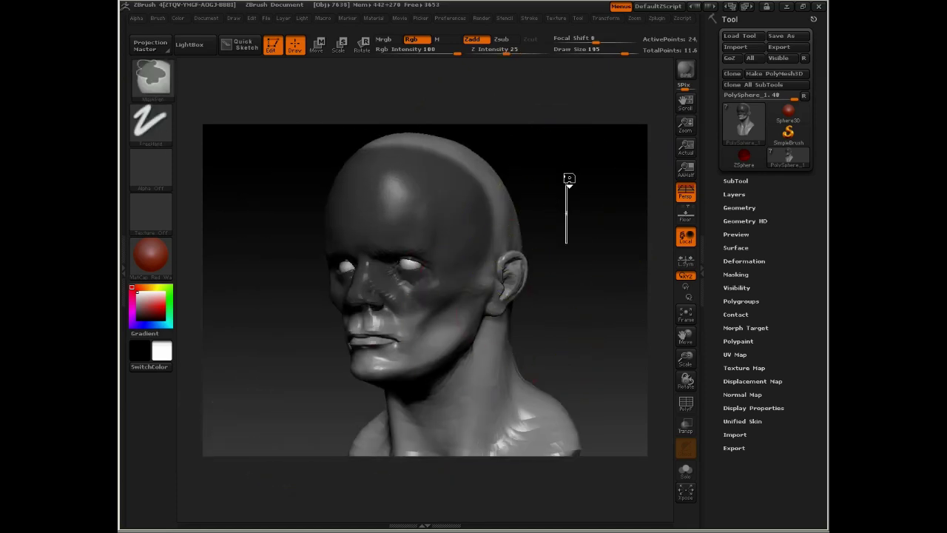
key(b)
key(s)
key(t)
Step: Reduce the Move brush's draw size to 70 and adjust the cheek and jaw in side view
mouse_move(538, 316)
mouse_down()
mouse_move(415, 316)
mouse_move(427, 316)
mouse_up()
key(space)
drag(319, 362, 335, 377)
key(s)
drag(438, 333, 443, 353)
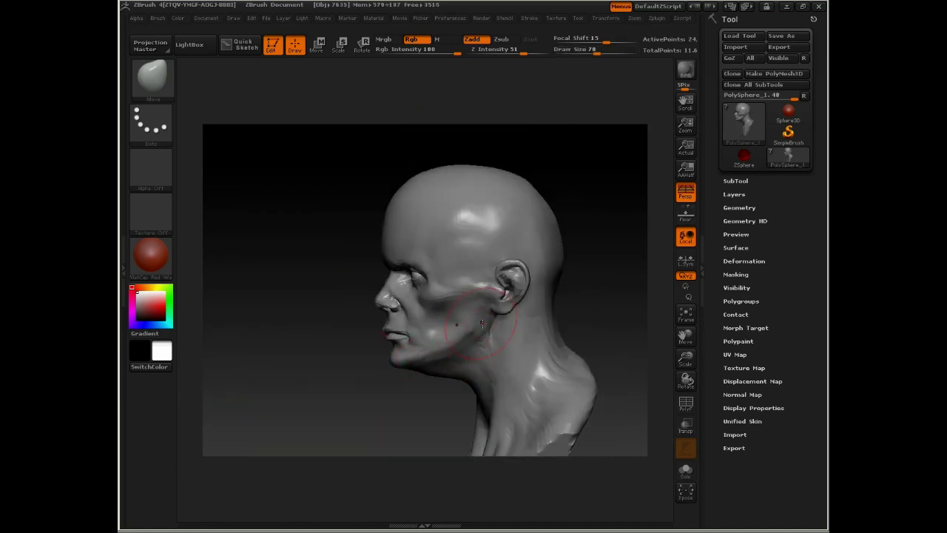
Step: Enlarge the draw size to 92 and reshape the back of the jawline below the ear
key(space)
mouse_move(481, 323)
mouse_down()
mouse_move(466, 330)
mouse_move(543, 330)
mouse_move(547, 345)
mouse_move(562, 294)
mouse_move(555, 285)
mouse_move(567, 323)
mouse_up()
key(space)
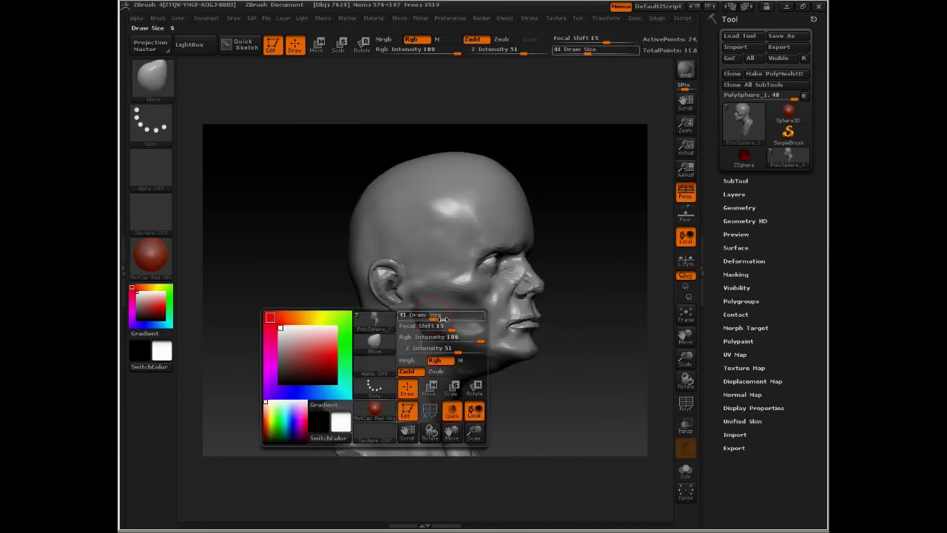
drag(443, 318, 467, 319)
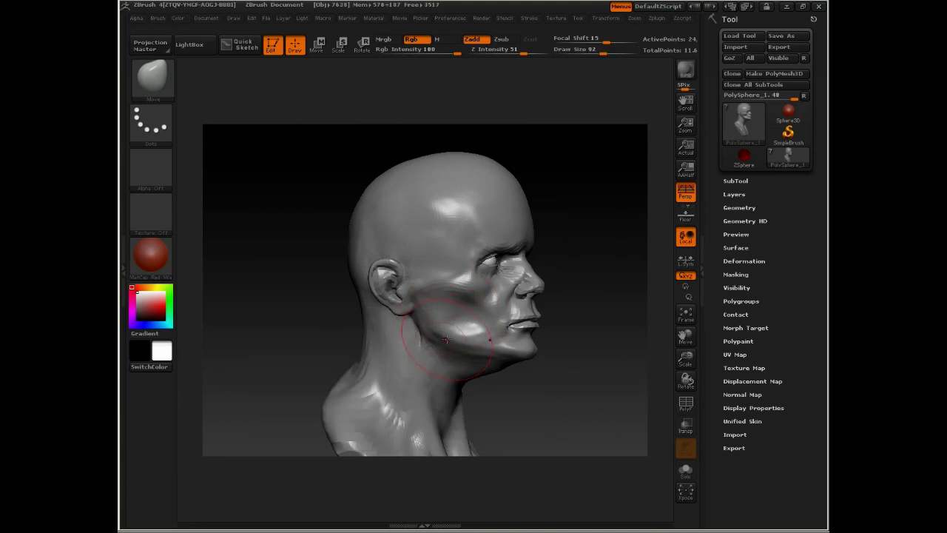
mouse_move(498, 354)
mouse_down()
mouse_move(516, 358)
mouse_move(425, 338)
mouse_move(313, 343)
mouse_move(527, 141)
mouse_move(508, 174)
mouse_up()
Step: Switch to the ClayTubes brush at draw size 21 and build up strokes along the jawline from the ear towards the chin
key(space)
drag(440, 294, 403, 294)
drag(322, 339, 305, 372)
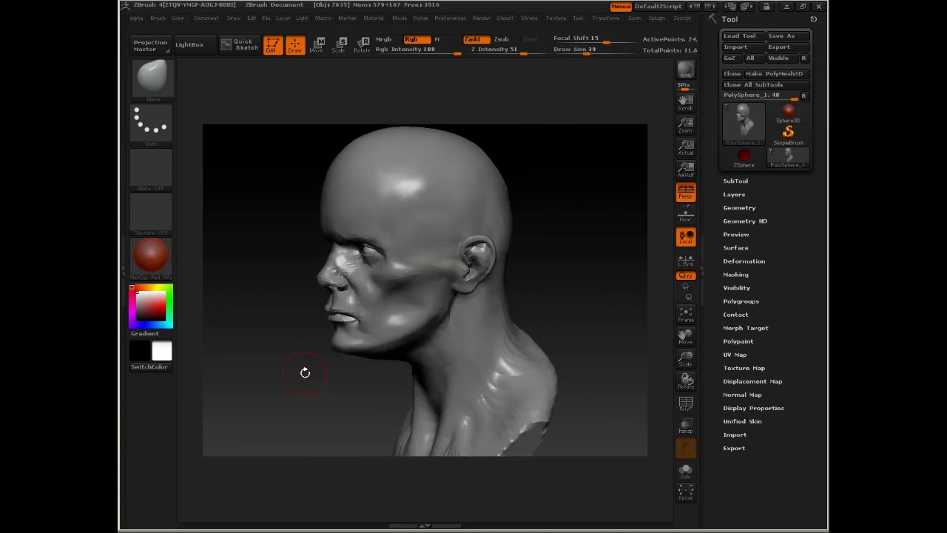
key(b)
key(d)
key(s)
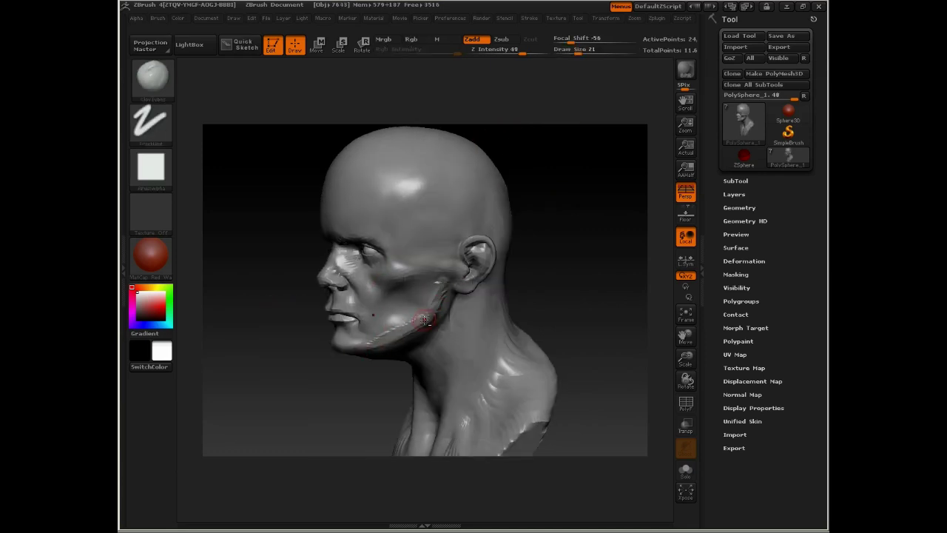
drag(325, 392, 402, 366)
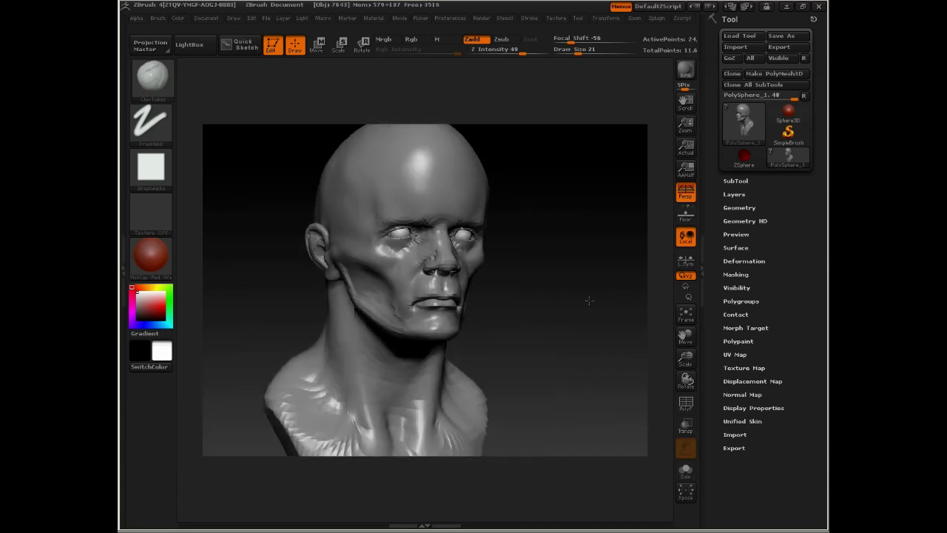
Step: Enlarge the draw size to 37, fill out the jaw corner below the ear, and smooth the jawline strokes
drag(589, 299, 432, 292)
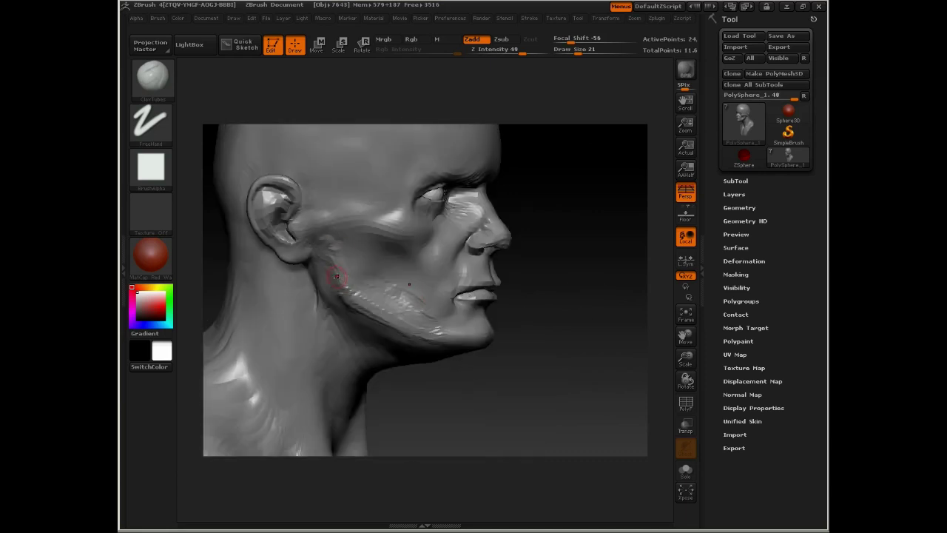
key(s)
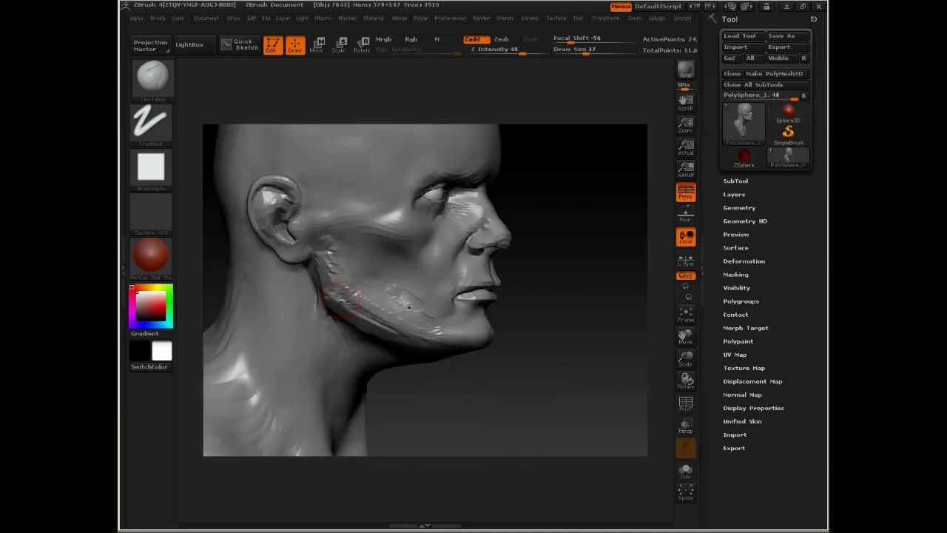
shift+drag(420, 341, 403, 337)
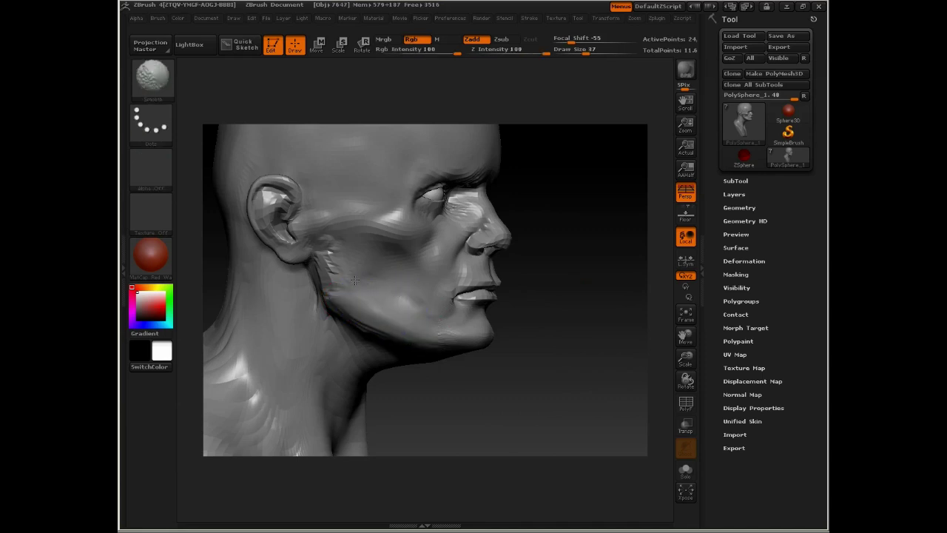
Step: Set the draw size to 149 and mask the whole head, leaving the neck and shoulders unmasked
mouse_move(518, 230)
mouse_down()
mouse_move(516, 200)
mouse_move(507, 201)
mouse_move(523, 263)
mouse_move(518, 232)
mouse_move(556, 282)
mouse_move(602, 302)
mouse_move(573, 256)
mouse_move(607, 247)
mouse_move(653, 253)
mouse_move(622, 237)
mouse_up()
key(w)
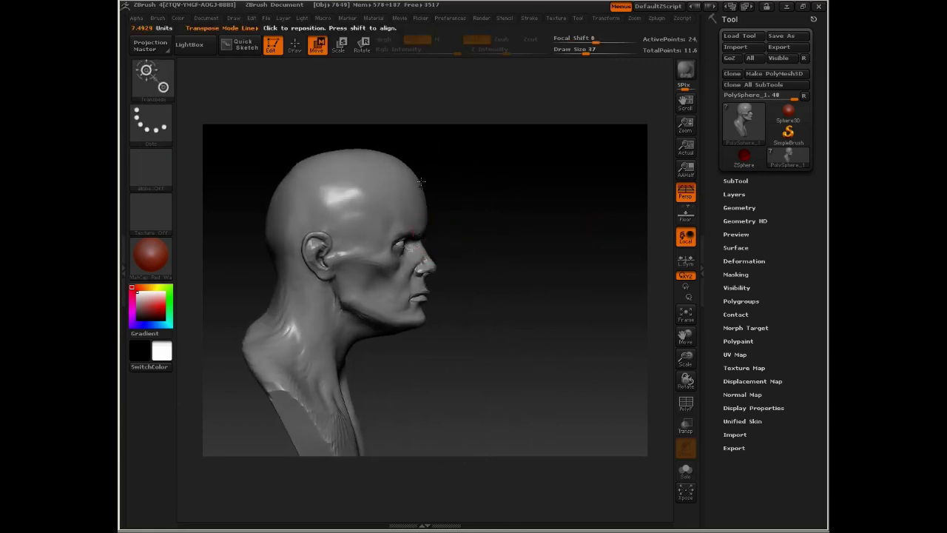
drag(433, 239, 392, 215)
key(space)
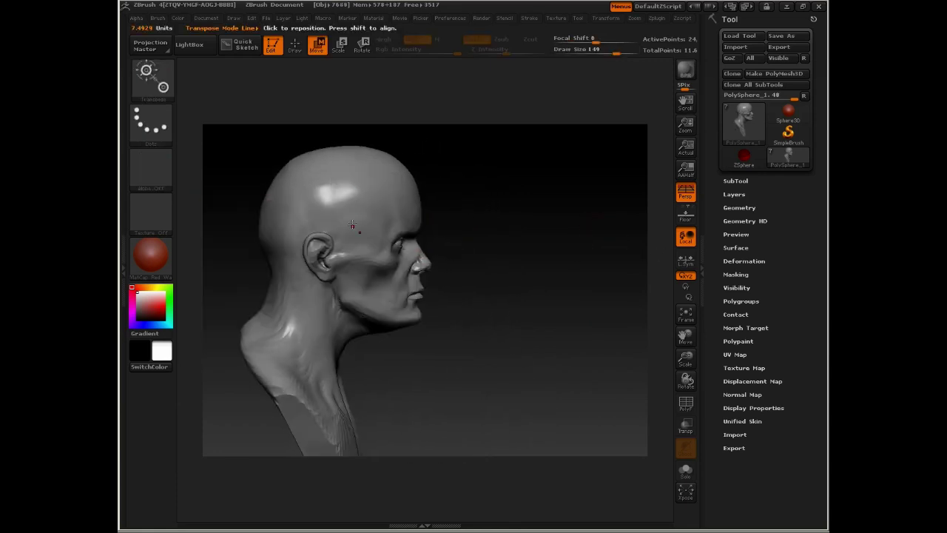
key(q)
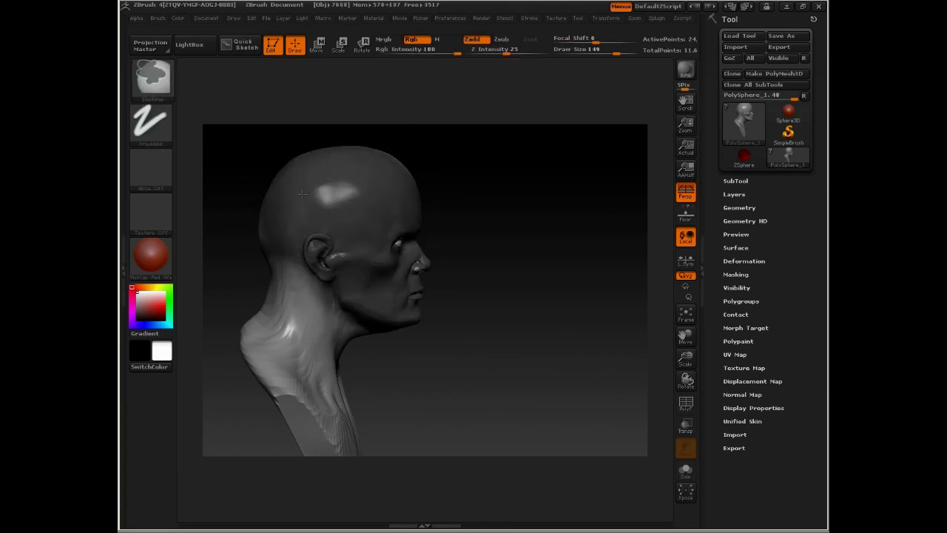
mouse_move(476, 201)
mouse_down()
mouse_move(377, 184)
mouse_move(473, 189)
mouse_up()
Step: Lay a Transpose Move line from below the ear past the upper back and shift the unmasked neck and shoulders
key(w)
drag(429, 268, 544, 453)
drag(485, 360, 518, 385)
drag(310, 381, 426, 183)
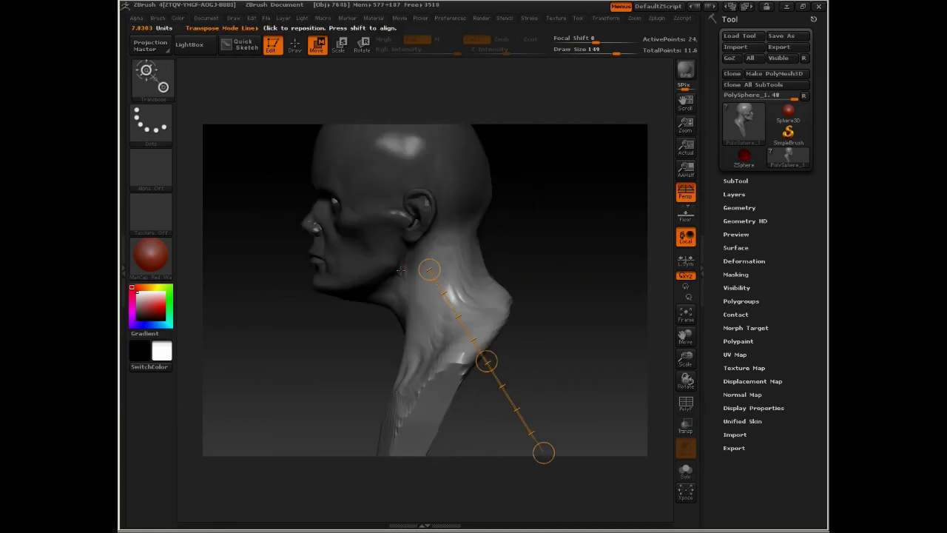
key(q)
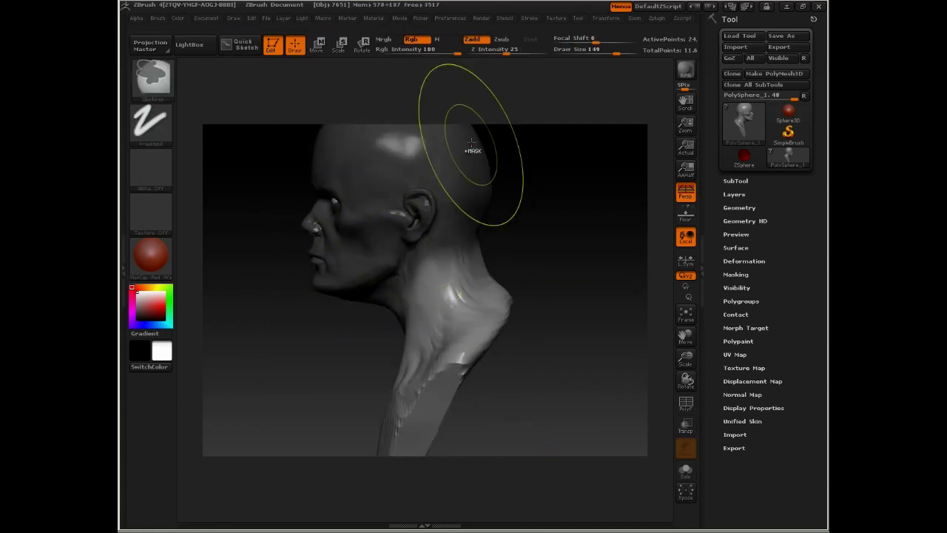
Step: Try repositioning the neck and shoulders with a new Transpose Move line, and undo the last change
key(w)
drag(429, 272, 534, 439)
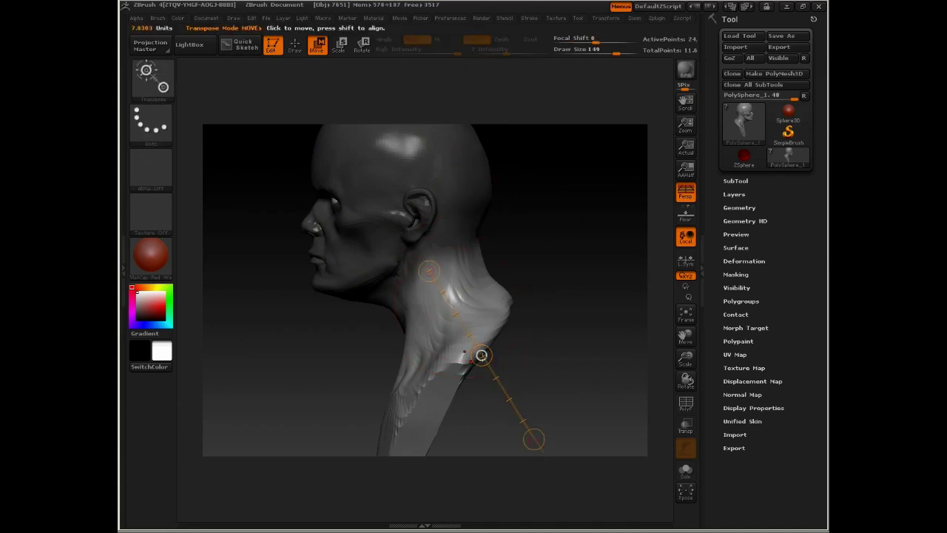
drag(481, 356, 491, 373)
drag(444, 326, 488, 325)
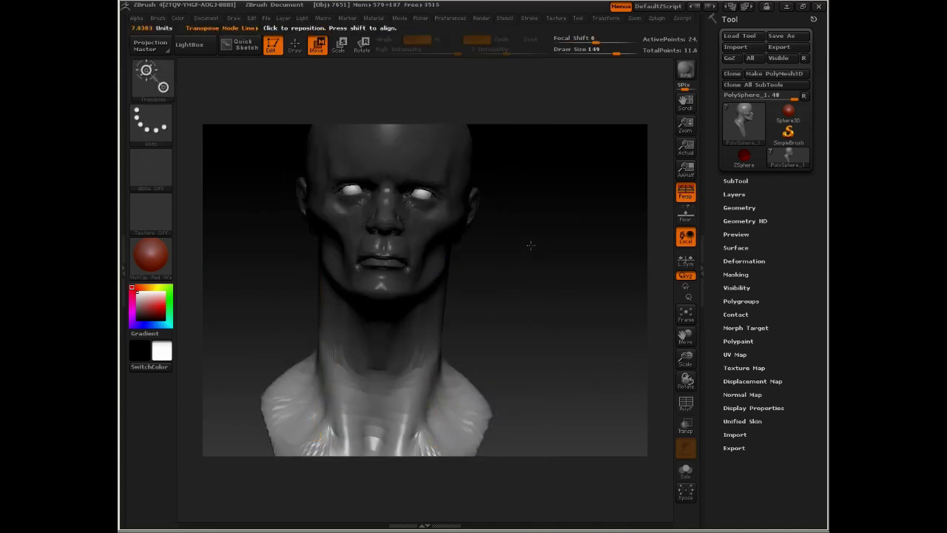
mouse_move(531, 245)
mouse_down()
mouse_move(571, 313)
mouse_move(366, 214)
mouse_move(373, 181)
mouse_move(551, 254)
mouse_move(501, 283)
mouse_move(544, 275)
mouse_move(460, 259)
mouse_up()
key(q)
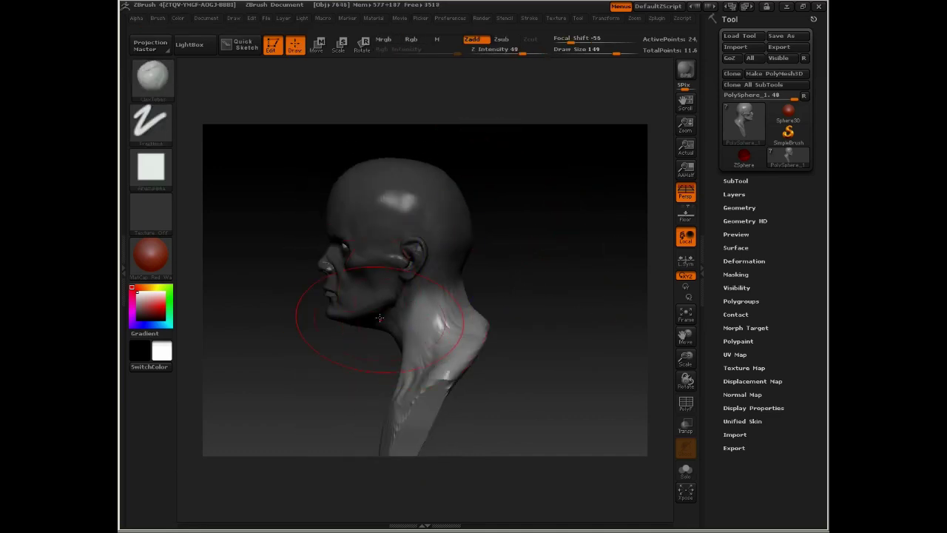
key(ctrl+z)
Step: Hide the unmasked neck and shoulders so only the head is shown, and clear the mask
mouse_move(537, 258)
mouse_down()
mouse_move(692, 291)
mouse_move(647, 266)
mouse_move(560, 290)
mouse_move(587, 293)
mouse_move(543, 291)
mouse_move(500, 206)
mouse_move(466, 245)
mouse_up()
click(737, 287)
click(734, 299)
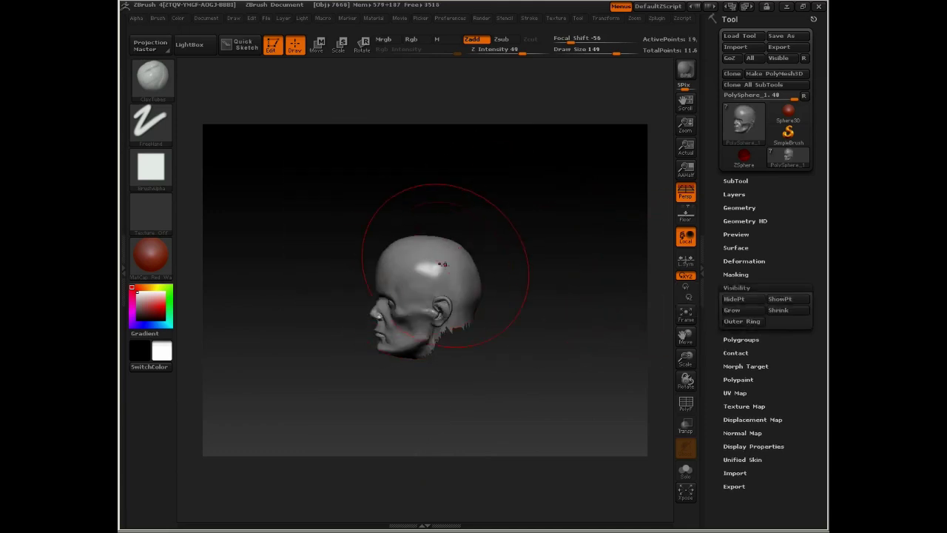
Step: Switch to the Move brush at draw size 99 and reshape the cheek hollow and the brow
key(space)
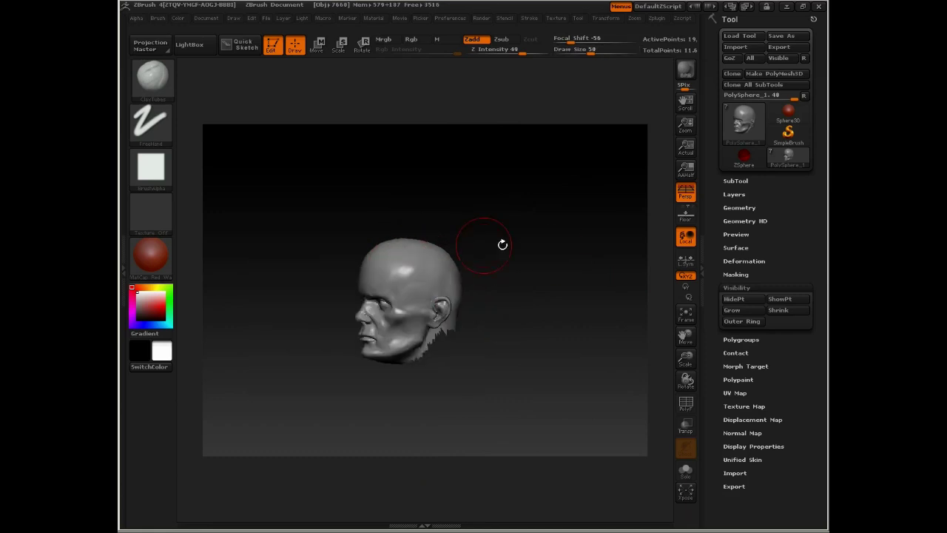
mouse_move(457, 282)
mouse_down()
mouse_move(508, 276)
mouse_move(468, 323)
mouse_move(366, 289)
mouse_move(375, 347)
mouse_move(363, 333)
mouse_move(489, 319)
mouse_move(434, 259)
mouse_move(525, 291)
mouse_move(543, 213)
mouse_move(387, 165)
mouse_move(537, 243)
mouse_move(424, 298)
mouse_up()
key(b)
key(m)
key(v)
key(space)
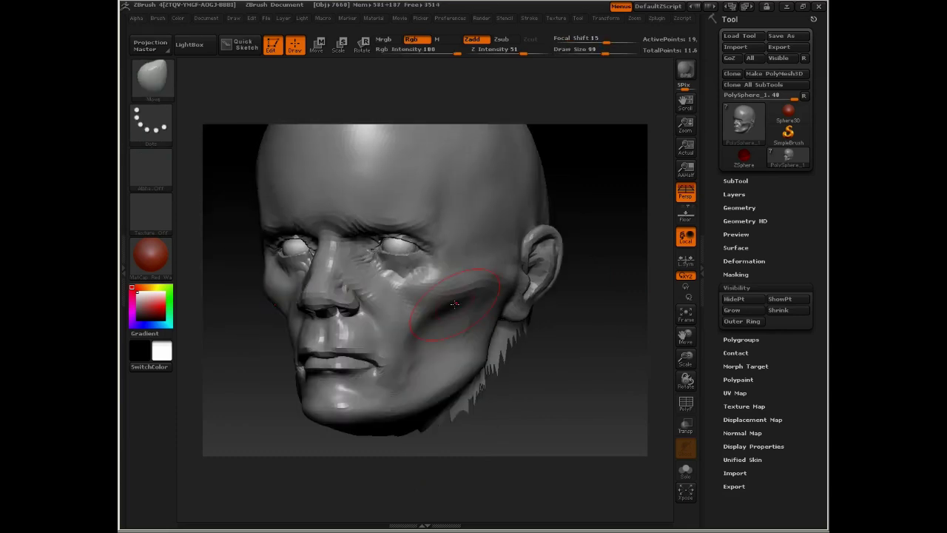
drag(271, 378, 426, 337)
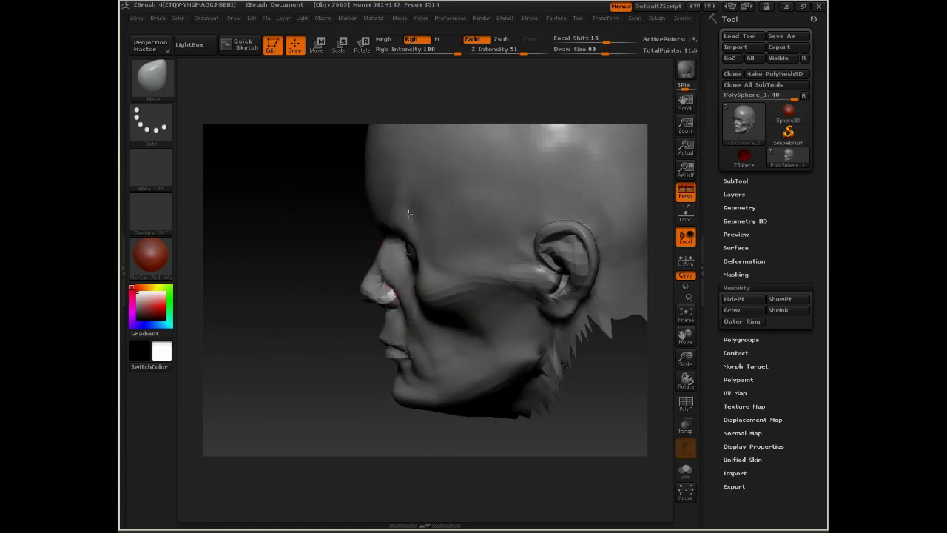
mouse_move(408, 214)
mouse_down()
mouse_move(444, 215)
mouse_move(516, 193)
mouse_move(532, 219)
mouse_move(412, 240)
mouse_up()
Step: Reduce the Move brush's draw size to 70 and refine the brow ridge above the nose in side view
key(space)
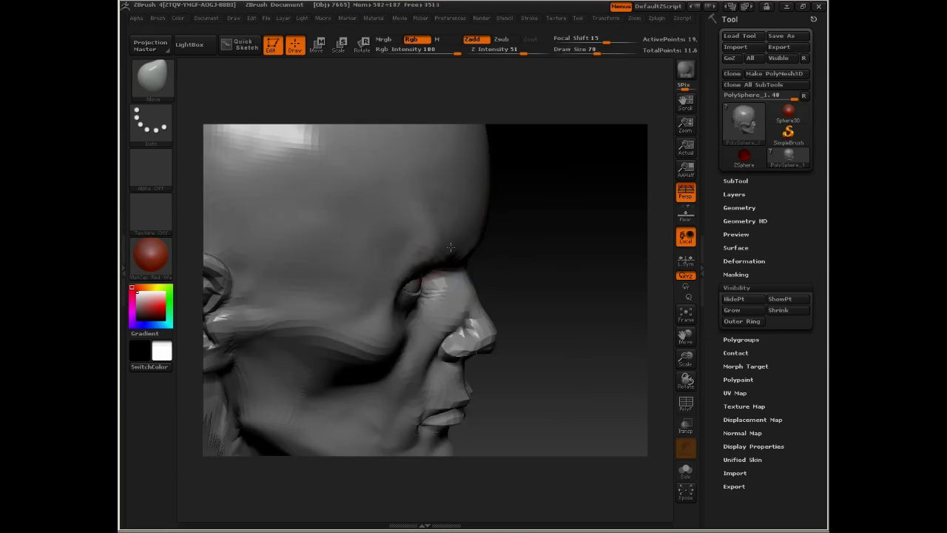
drag(488, 222, 361, 388)
key(space)
mouse_move(440, 338)
mouse_down()
mouse_move(414, 338)
mouse_move(588, 308)
mouse_move(480, 254)
mouse_move(303, 351)
mouse_up()
Step: Switch to ClayTubes with alpha off, draw size 54 and focal shift -37, and build up and smooth the cheek beside the mouth
key(b)
key(c)
key(t)
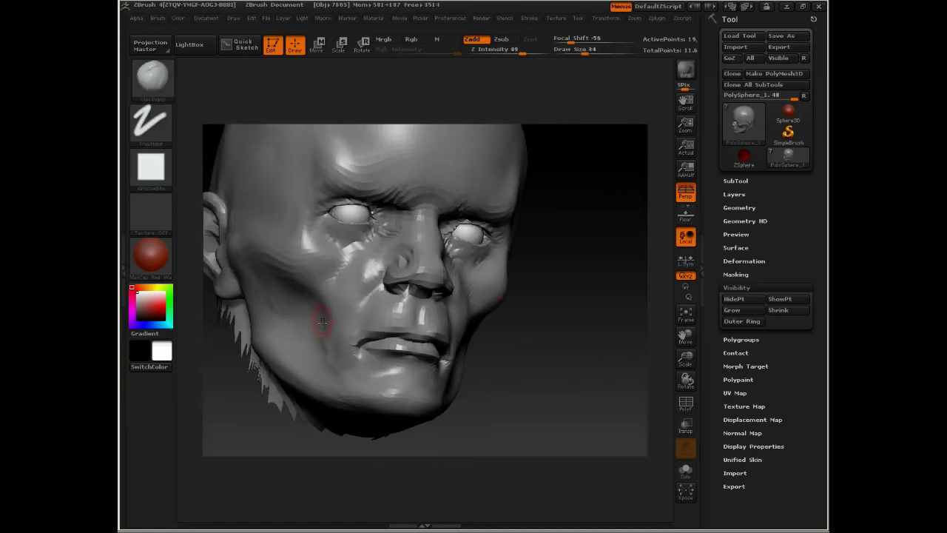
key(space)
drag(344, 310, 358, 310)
click(279, 359)
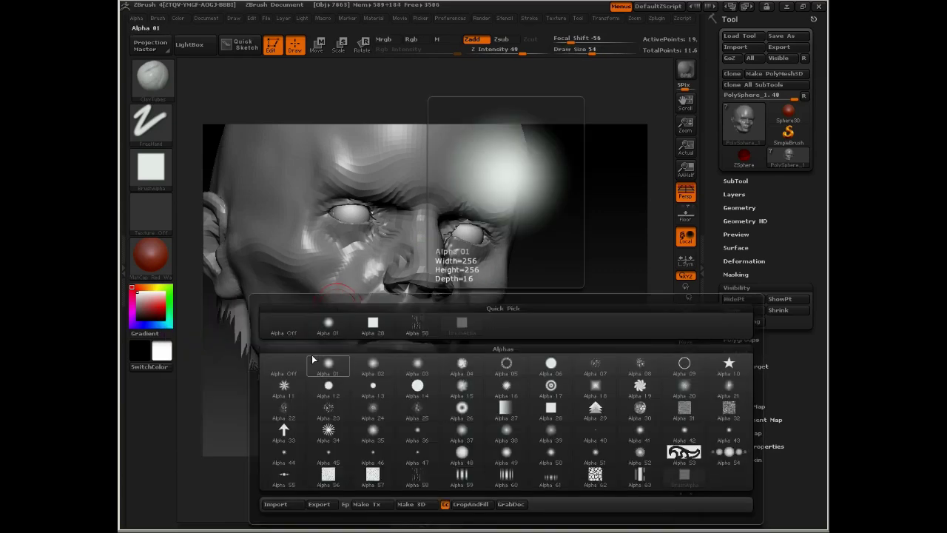
click(312, 356)
key(space)
drag(299, 335, 314, 334)
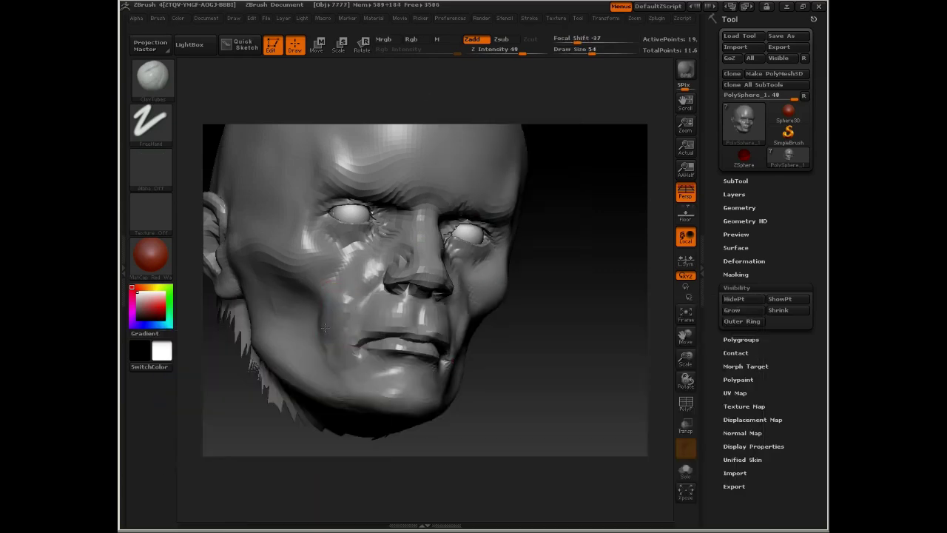
key(shift)
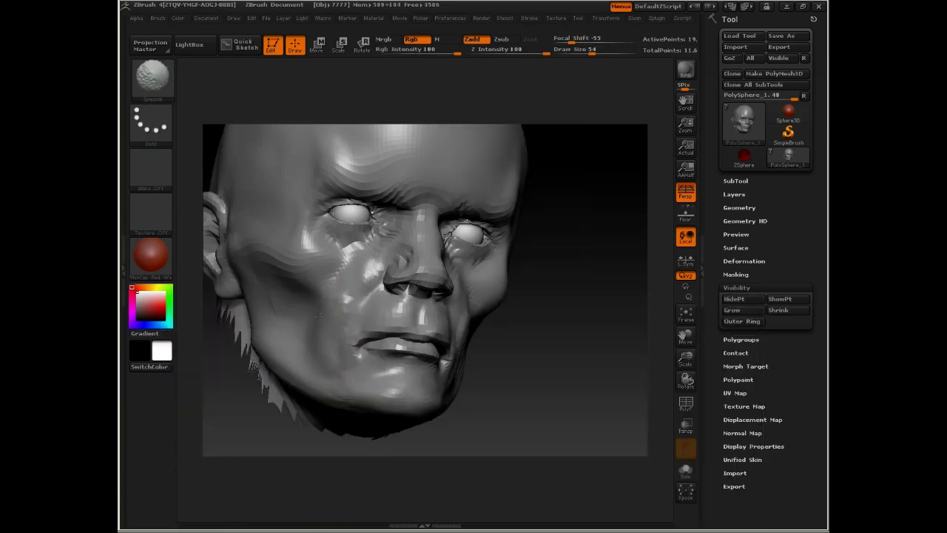
Step: Set the ClayTubes draw size to 37 and Z intensity to 11, and build up and smooth the lower jaw
mouse_move(518, 347)
mouse_down()
mouse_move(508, 332)
mouse_move(538, 372)
mouse_move(510, 355)
mouse_up()
key(space)
drag(383, 350, 366, 351)
key(space)
drag(379, 318, 381, 377)
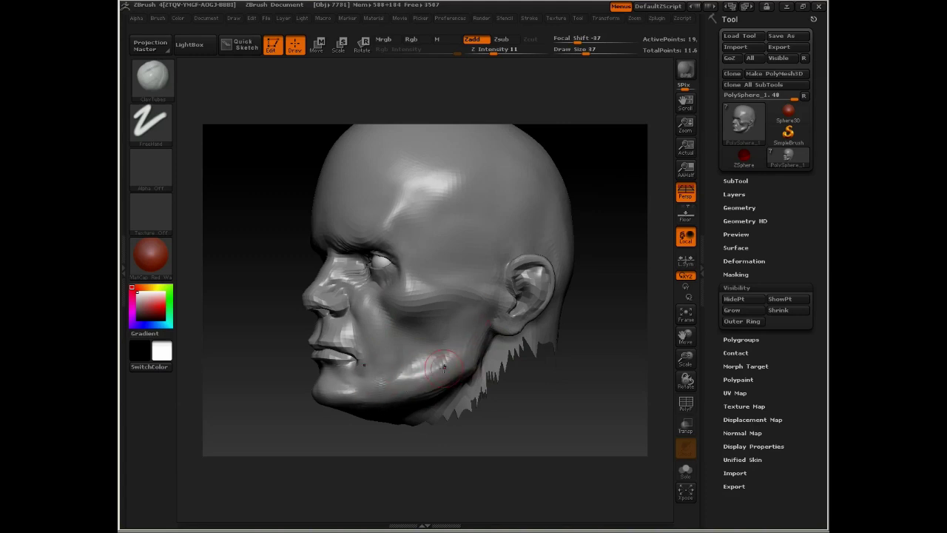
shift+drag(439, 381, 464, 355)
drag(369, 437, 405, 413)
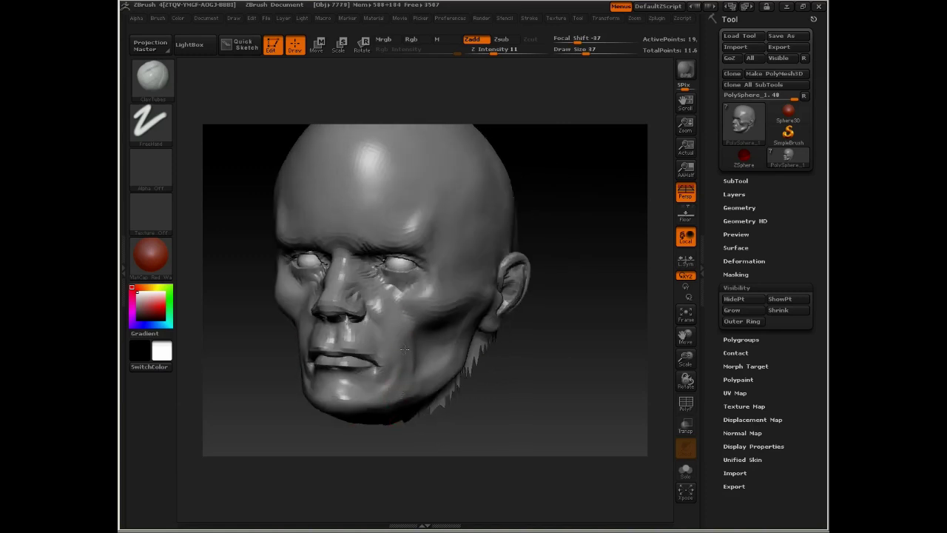
Step: Build up the cheekbones and the areas outside the eyes with light ClayTubes strokes
mouse_move(570, 326)
mouse_down()
mouse_move(611, 271)
mouse_move(562, 310)
mouse_up()
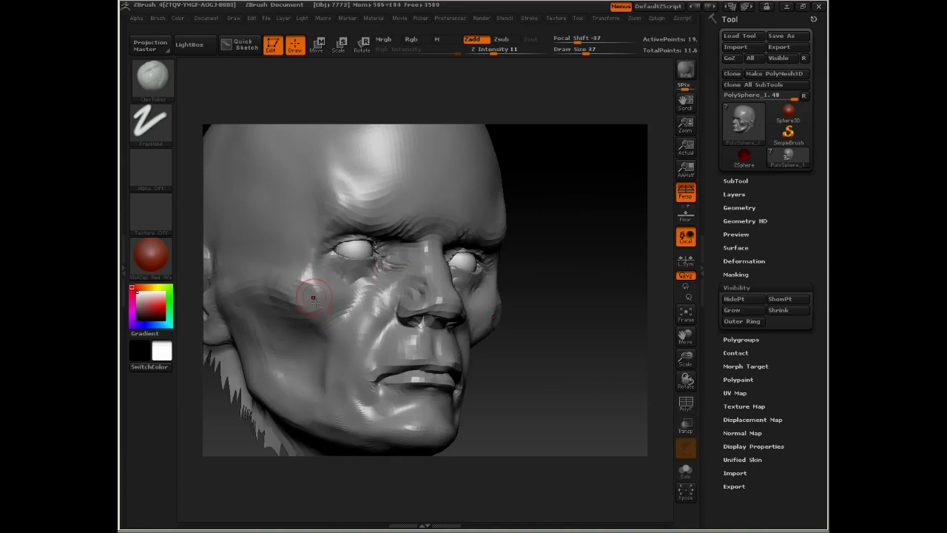
drag(528, 251, 486, 347)
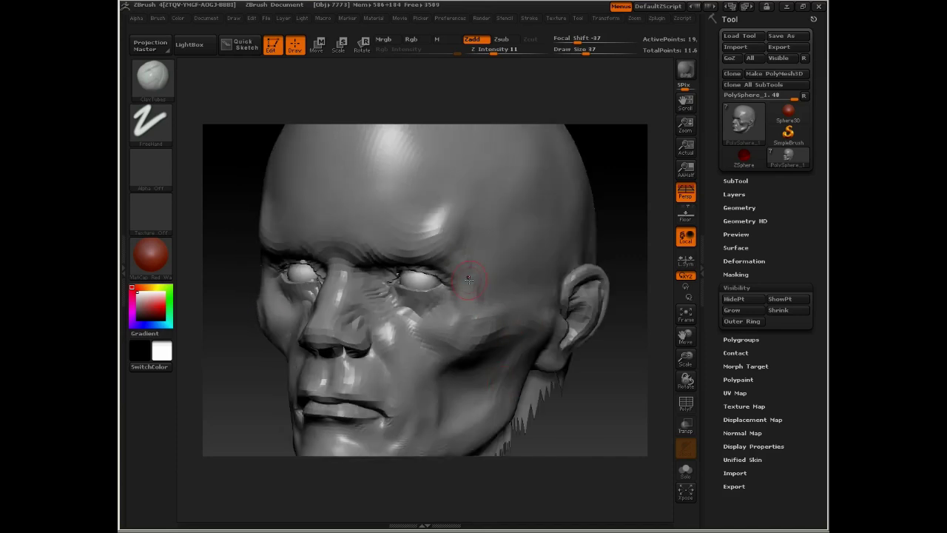
drag(249, 346, 269, 387)
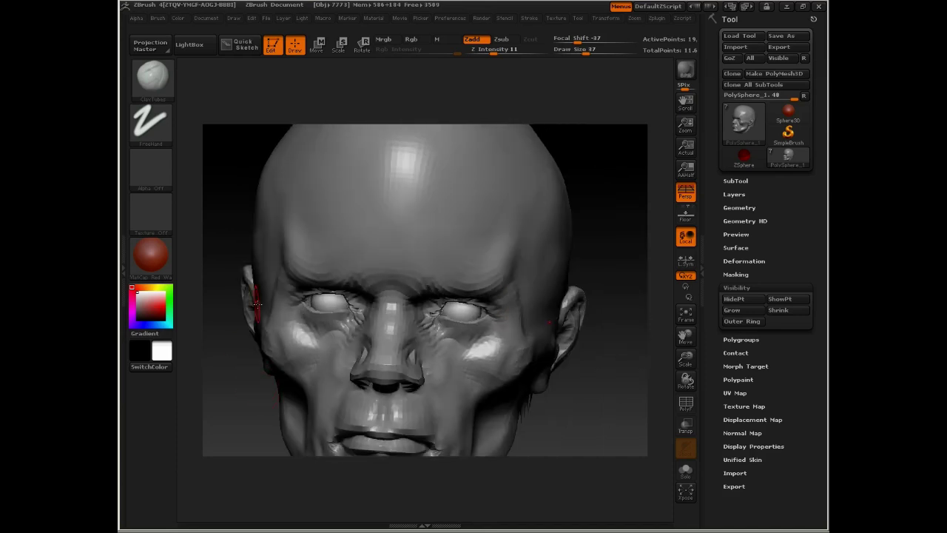
Step: Switch to the Standard brush at draw size 18 and sculpt fine strokes on the cheekbones below the eyes
key(b)
key(s)
key(t)
right_click(294, 319)
click(295, 320)
right_click(295, 317)
click(296, 321)
right_click(297, 328)
click(296, 330)
drag(297, 330, 305, 333)
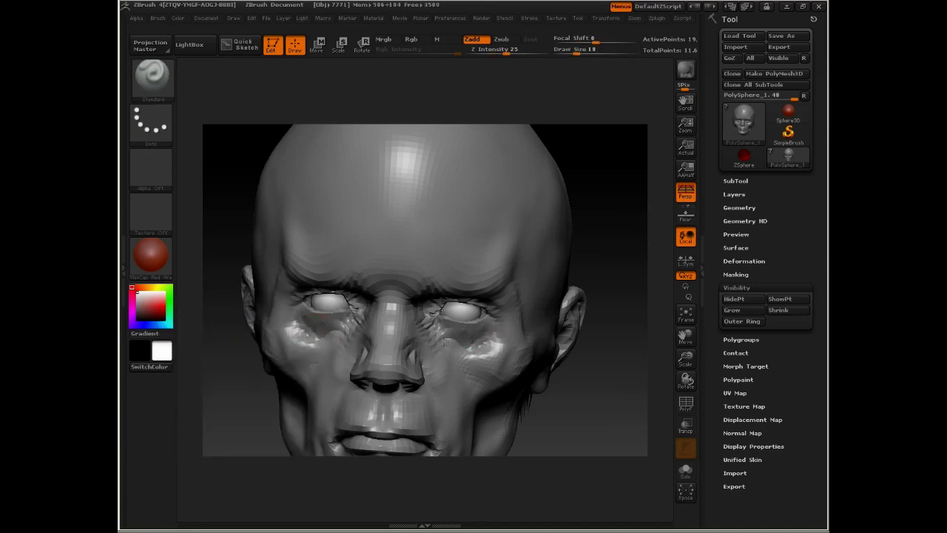
Step: Carve the temple line from the outer corner of the eye up the side of the forehead
drag(569, 264, 459, 333)
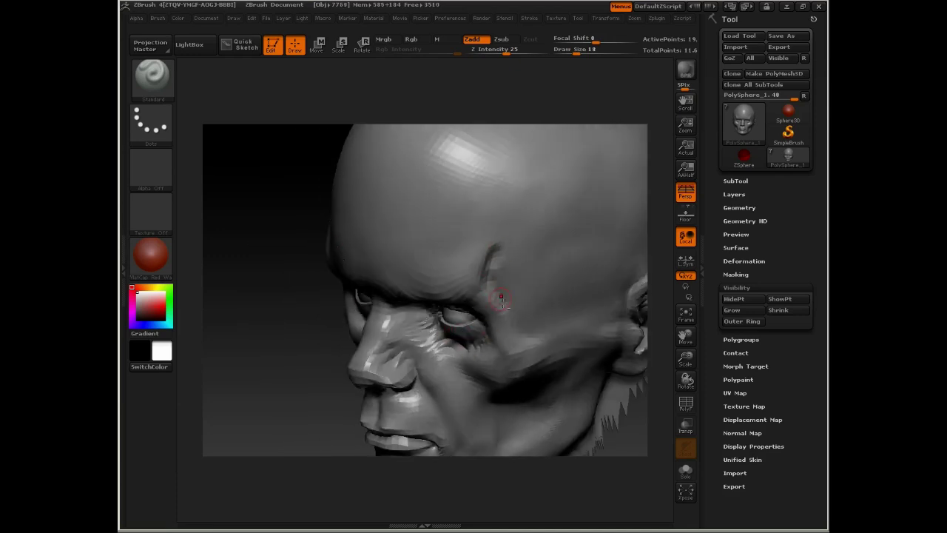
drag(258, 353, 271, 291)
mouse_move(570, 144)
mouse_down()
mouse_move(501, 248)
mouse_move(515, 226)
mouse_up()
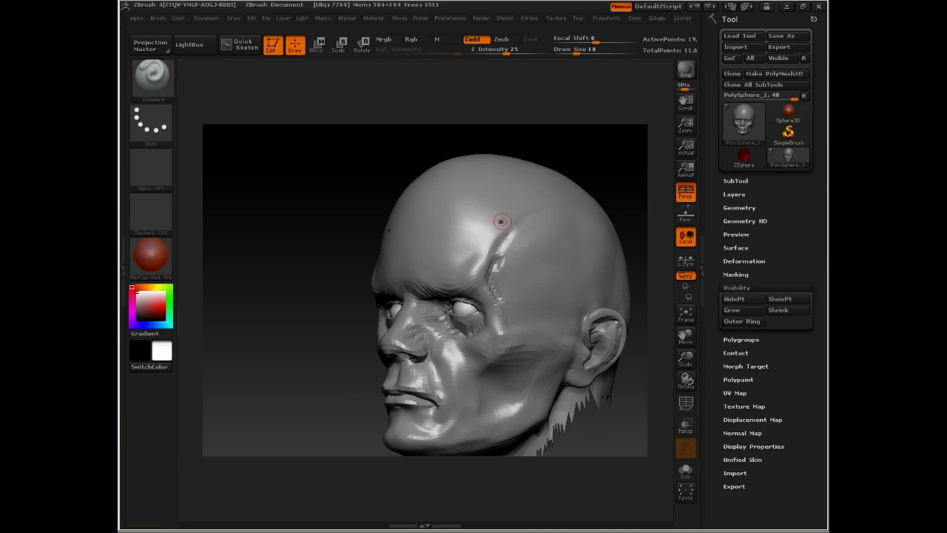
Step: Switch to ClayTubes at draw size 48 and Z intensity 6, fill the temple behind the carved line, and smooth it
key(b)
key(c)
key(t)
key(space)
key(space)
drag(501, 296, 514, 295)
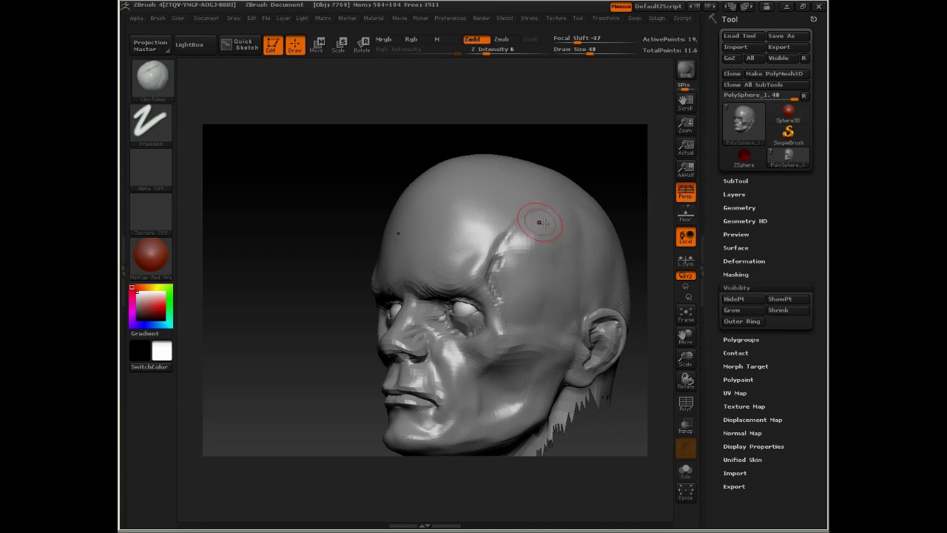
mouse_move(544, 222)
mouse_down()
mouse_move(489, 235)
mouse_move(520, 198)
mouse_move(507, 191)
mouse_move(485, 217)
mouse_move(426, 191)
mouse_up()
mouse_move(321, 254)
mouse_down()
mouse_move(344, 274)
mouse_move(339, 296)
mouse_move(359, 348)
mouse_move(324, 400)
mouse_move(336, 274)
mouse_up()
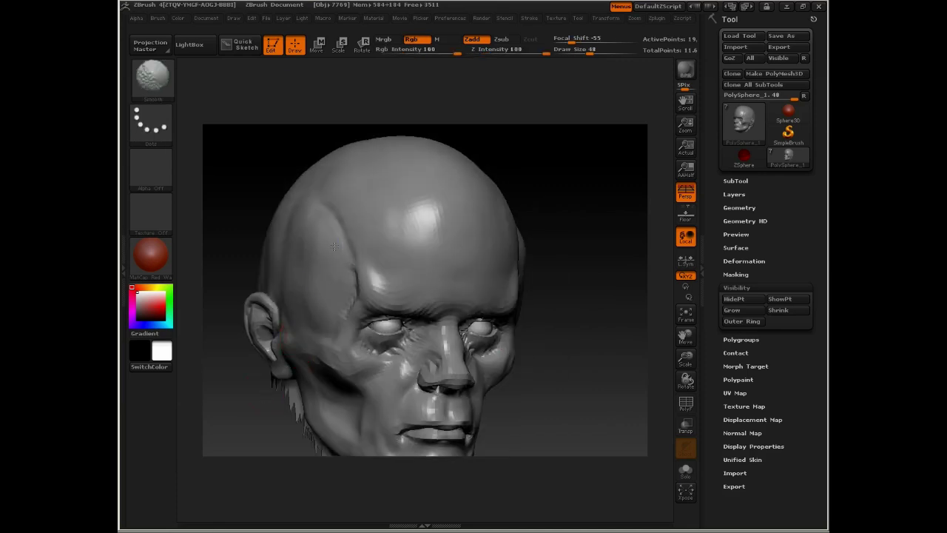
Step: Touch up the temple with ClayTubes, and adjust the outer brow ridge with the Move brush at draw size 63
key(space)
drag(370, 305, 322, 306)
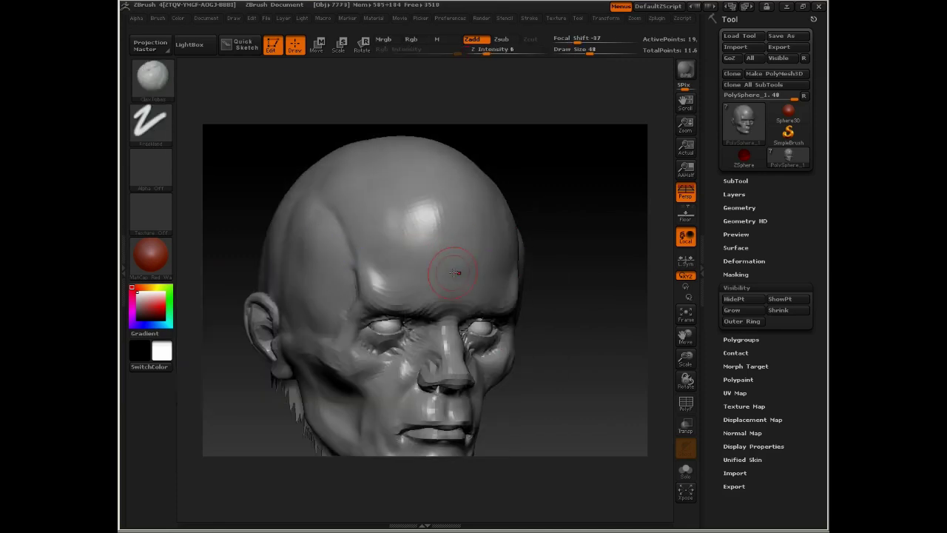
key(space)
drag(375, 304, 372, 299)
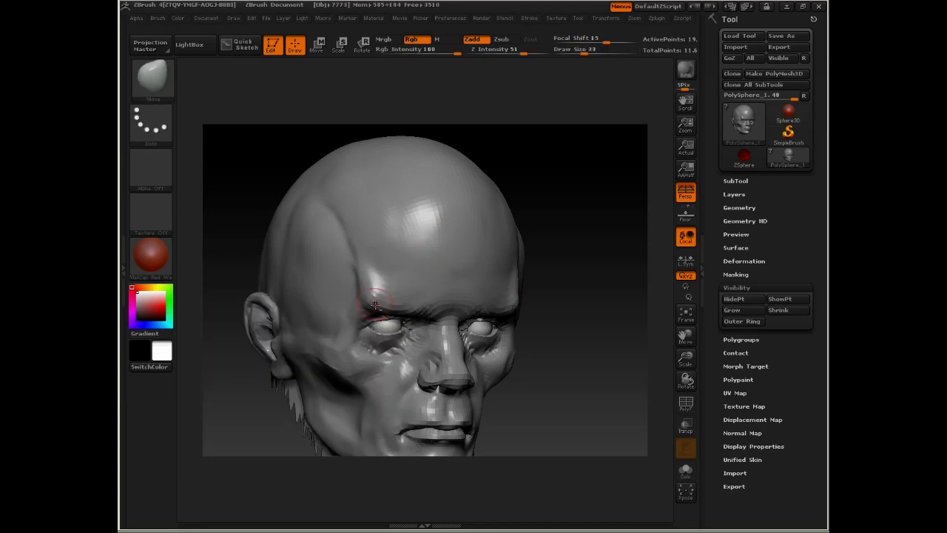
mouse_move(587, 252)
mouse_down()
mouse_move(598, 158)
mouse_move(586, 111)
mouse_move(586, 131)
mouse_move(489, 236)
mouse_up()
key(shift)
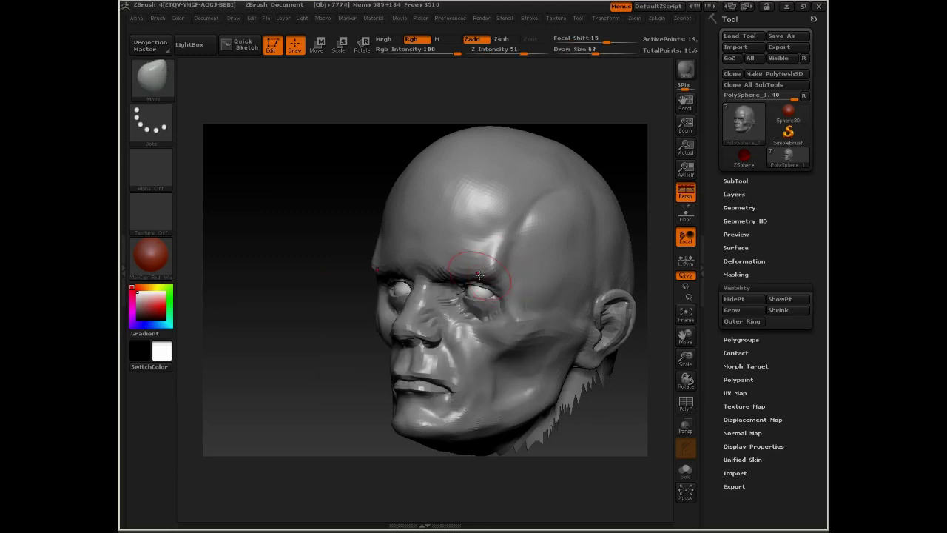
Step: Sculpt the outer brow and forehead with the Standard brush at draw size 48 and Z intensity 25, smoothing the strokes
mouse_move(320, 291)
mouse_down()
mouse_move(247, 303)
mouse_move(271, 303)
mouse_up()
key(b)
key(s)
key(t)
key(space)
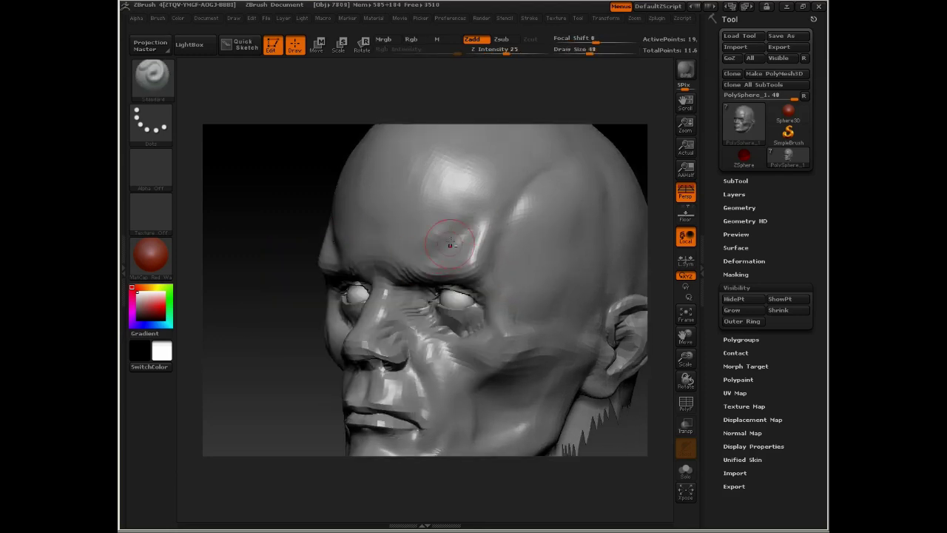
key(shift)
Step: Build up the forehead above the brow with ClayTubes at draw size 67 and Z intensity 6, smoothing the strokes
key(b)
key(c)
key(t)
key(space)
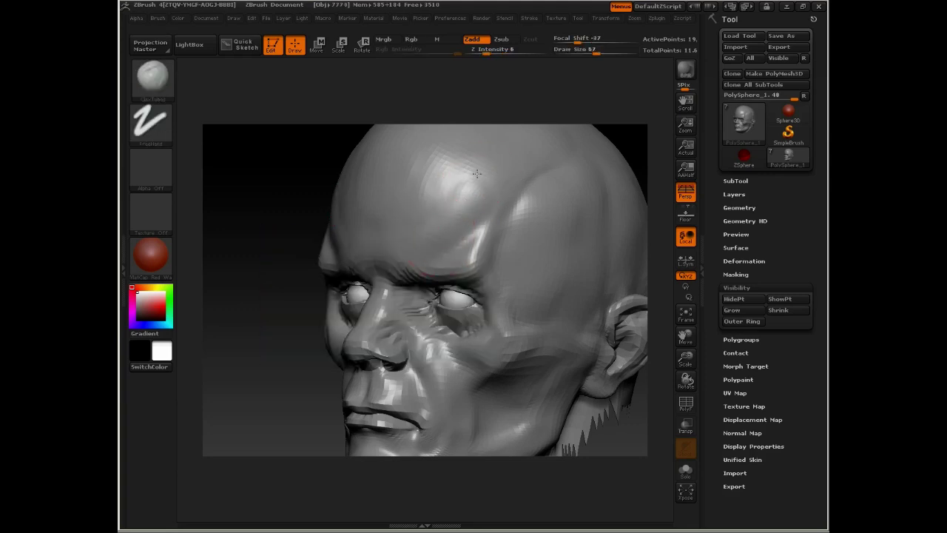
key(shift)
mouse_move(283, 276)
mouse_down()
mouse_move(266, 273)
mouse_move(315, 273)
mouse_move(335, 303)
mouse_up()
drag(582, 205, 378, 362)
Step: Fill the temple beside the outer corner of the eye with ClayTubes at draw size 48
key(space)
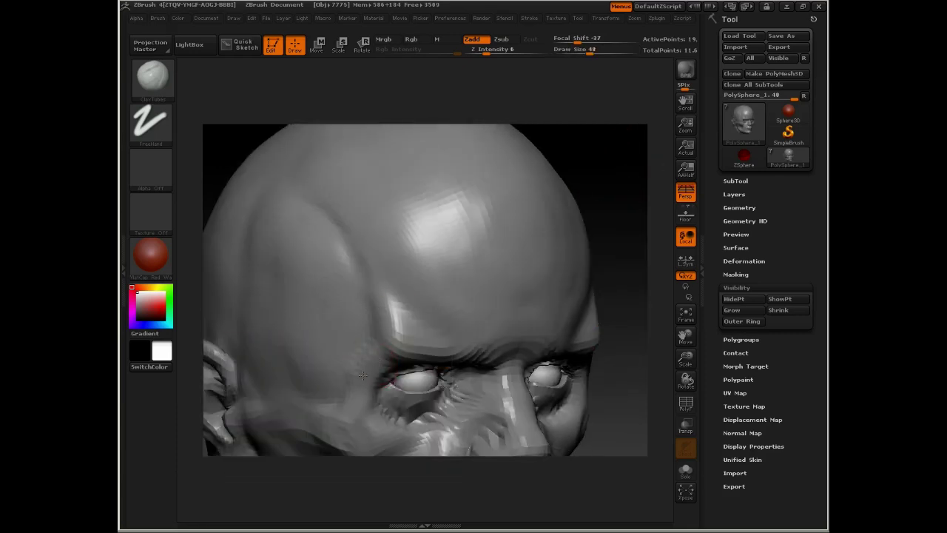
key(space)
drag(447, 286, 474, 296)
drag(533, 148, 610, 147)
key(space)
drag(385, 311, 363, 310)
Step: Add ClayTubes strokes at draw size 41 to the jaw between the mouth corner and the chin
key(space)
mouse_move(441, 330)
mouse_down()
mouse_move(421, 329)
mouse_move(451, 387)
mouse_up()
mouse_move(328, 357)
mouse_down()
mouse_move(259, 277)
mouse_move(474, 311)
mouse_up()
key(space)
mouse_move(442, 358)
mouse_down()
mouse_move(472, 358)
mouse_move(444, 357)
mouse_up()
key(space)
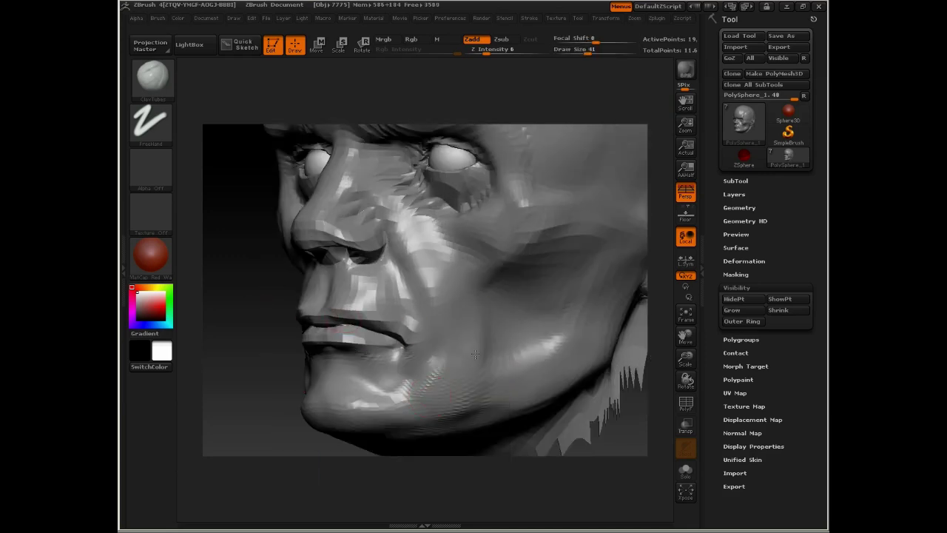
Step: Smooth the cheek hollow and jaw, and refine the cheek with the Standard brush at draw size 58
key(f)
drag(266, 262, 476, 254)
drag(494, 371, 464, 263)
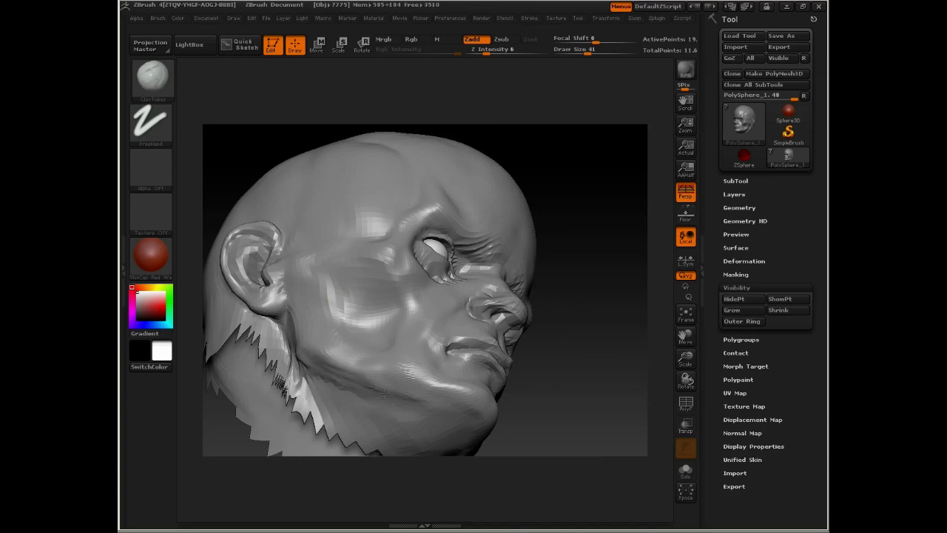
key(space)
key(shift)
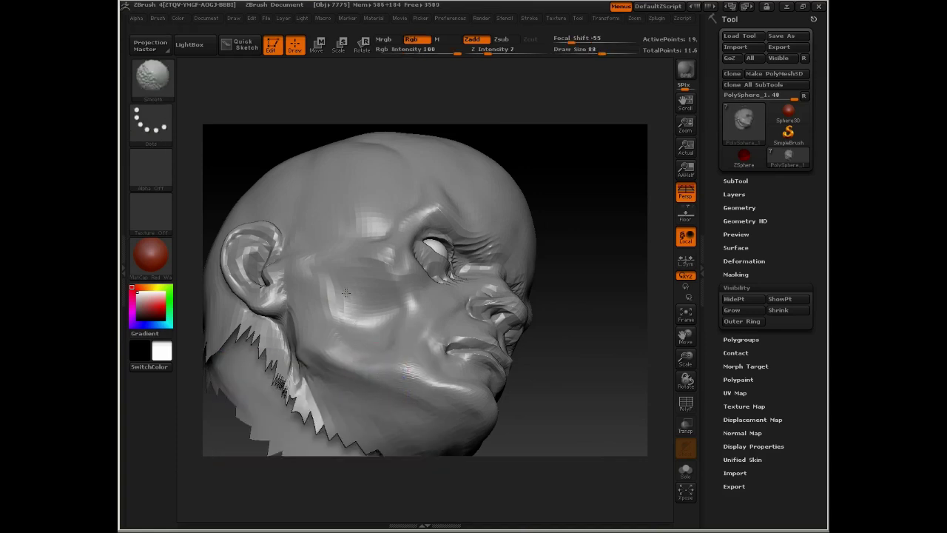
key(shift)
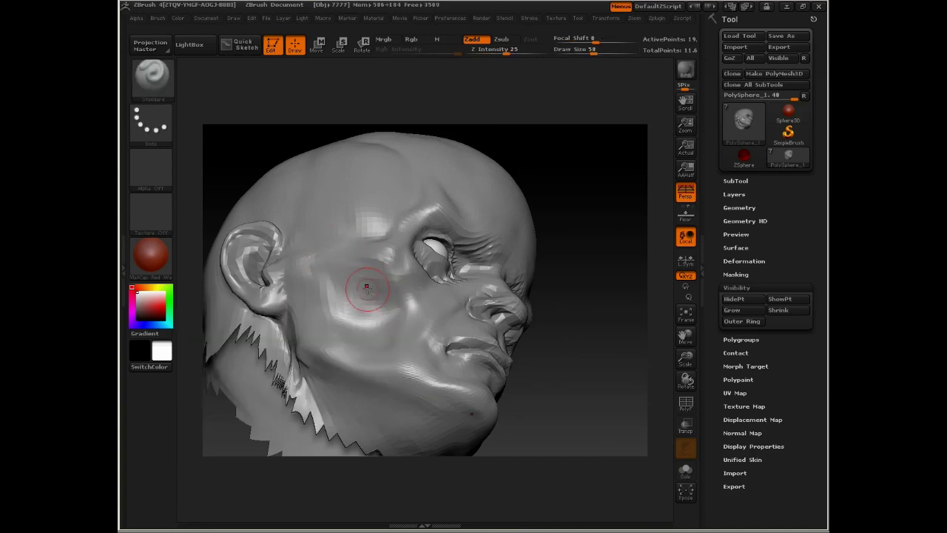
drag(552, 157, 654, 120)
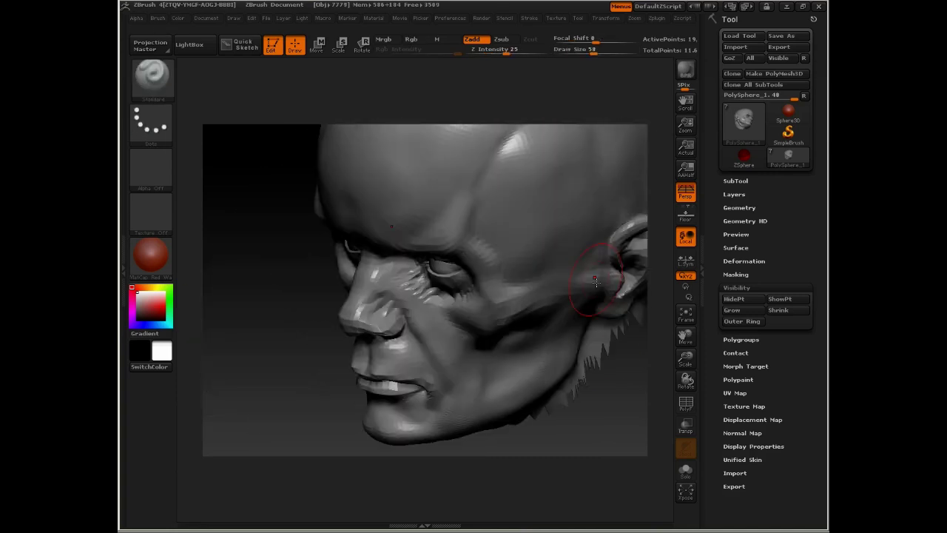
drag(596, 282, 527, 250)
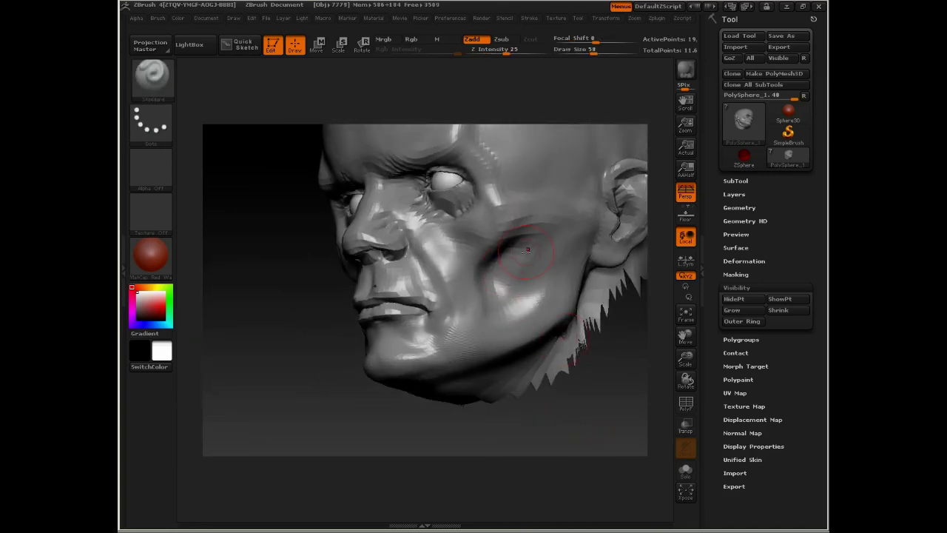
Step: Fill the cheeks beside the nose and mouth with ClayTubes, reducing the draw size from large strokes to 44
key(b)
key(c)
key(t)
key(space)
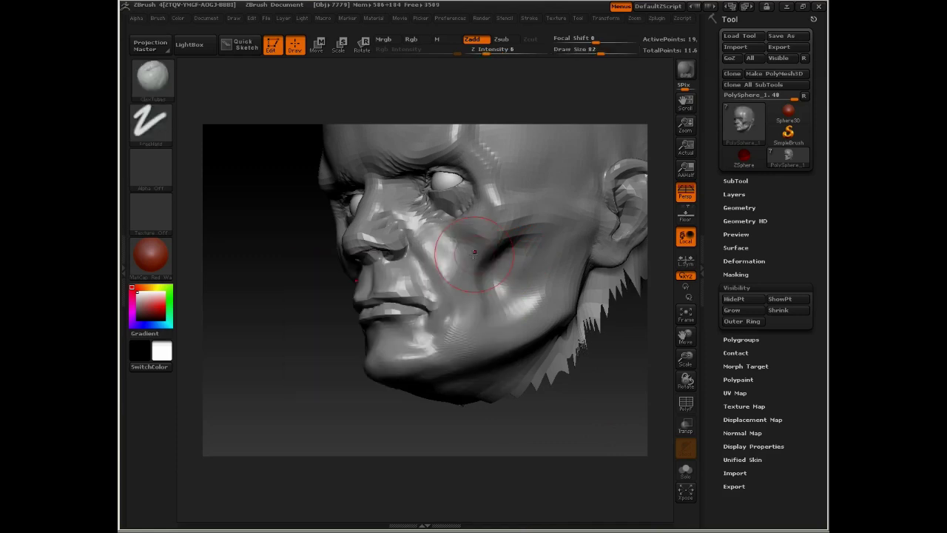
key(space)
drag(452, 302, 562, 305)
key(f)
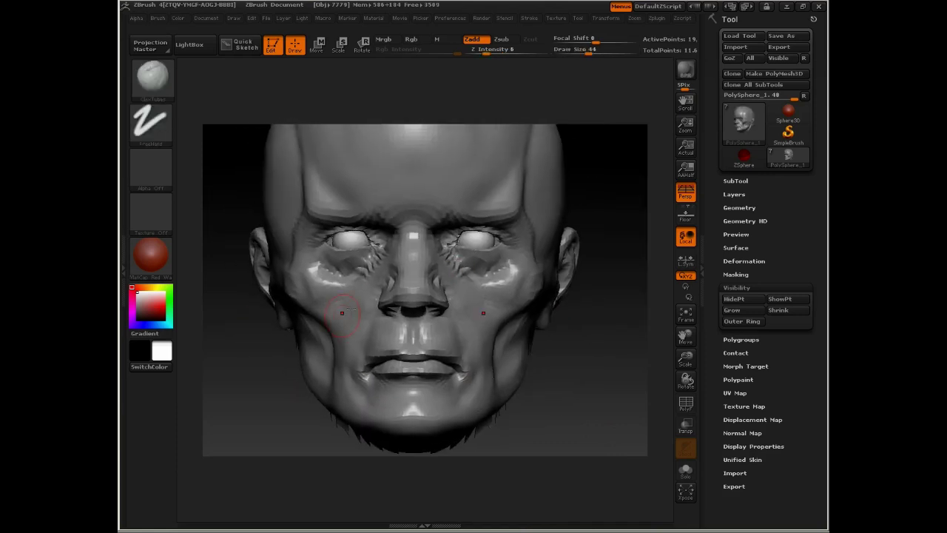
Step: Reshape the jawline and chin with the Move brush at draw size 103, working from front and side views
key(b)
key(m)
key(v)
key(space)
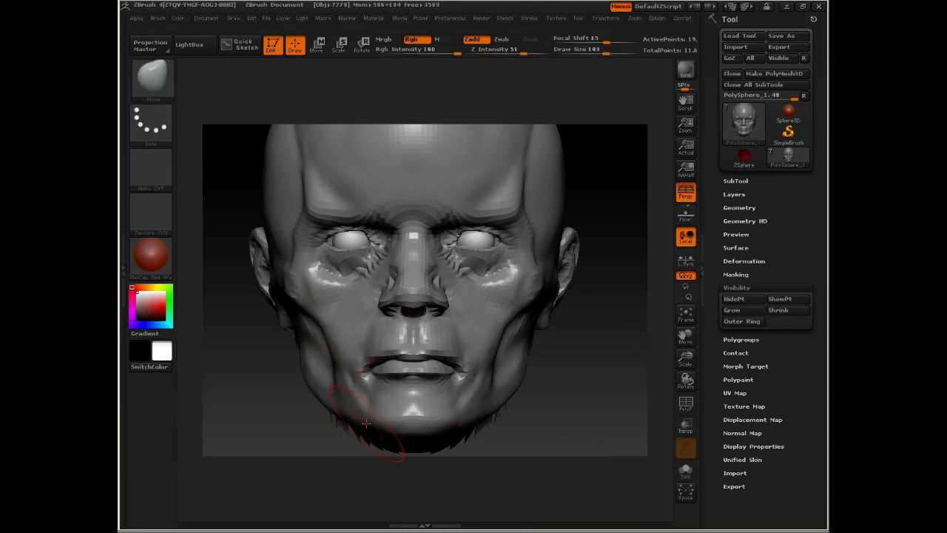
drag(596, 373, 422, 401)
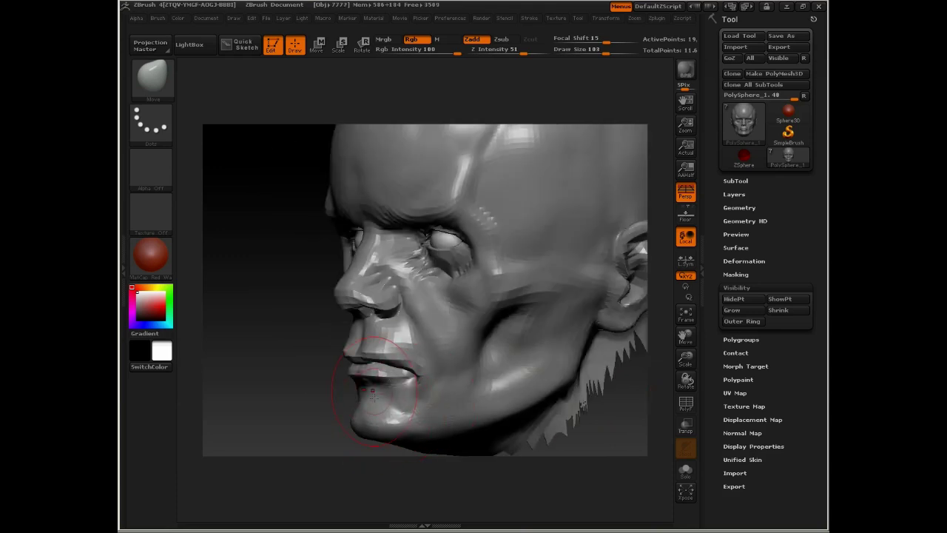
drag(330, 360, 315, 378)
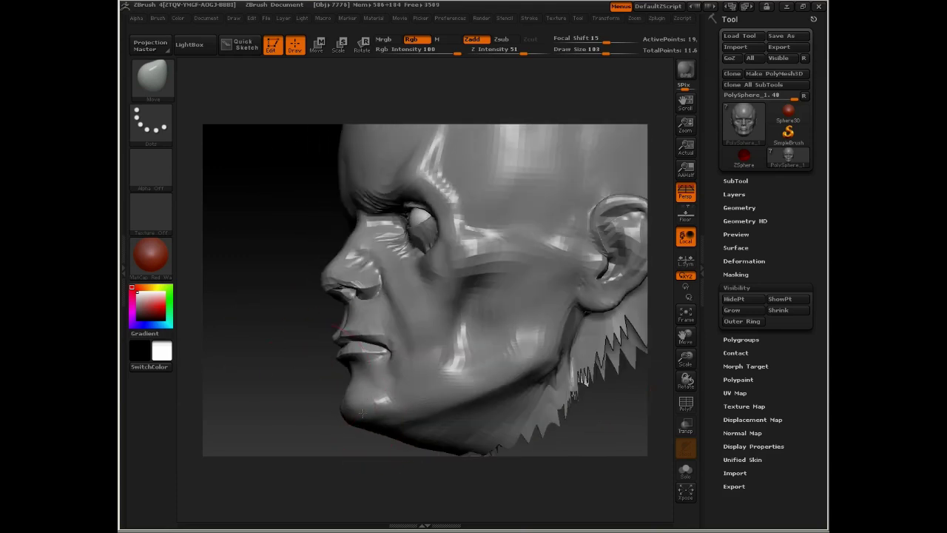
drag(362, 413, 518, 306)
Step: Reshape the lips and mouth corners with the Move brush at draw size 45
key(space)
drag(395, 346, 382, 358)
alt+drag(474, 334, 428, 354)
key(space)
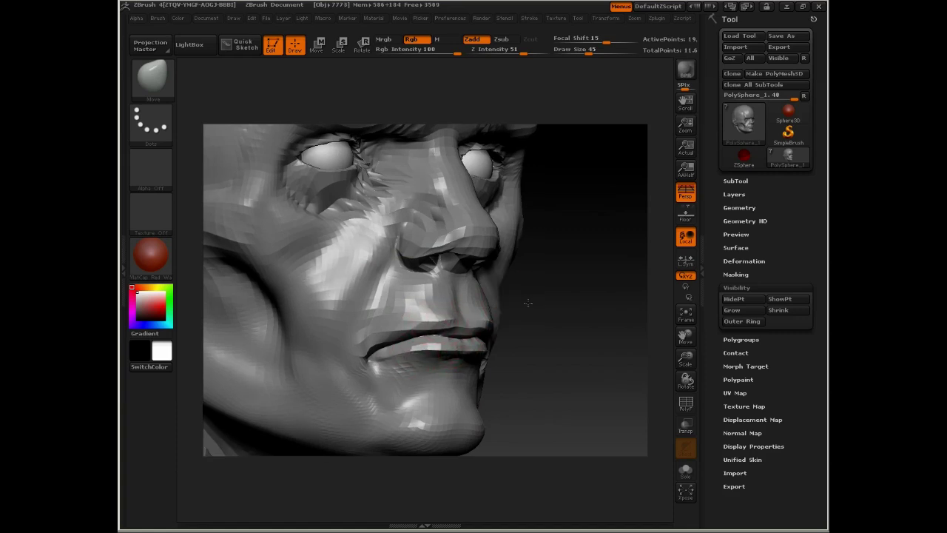
shift+drag(456, 317, 461, 319)
drag(583, 354, 444, 310)
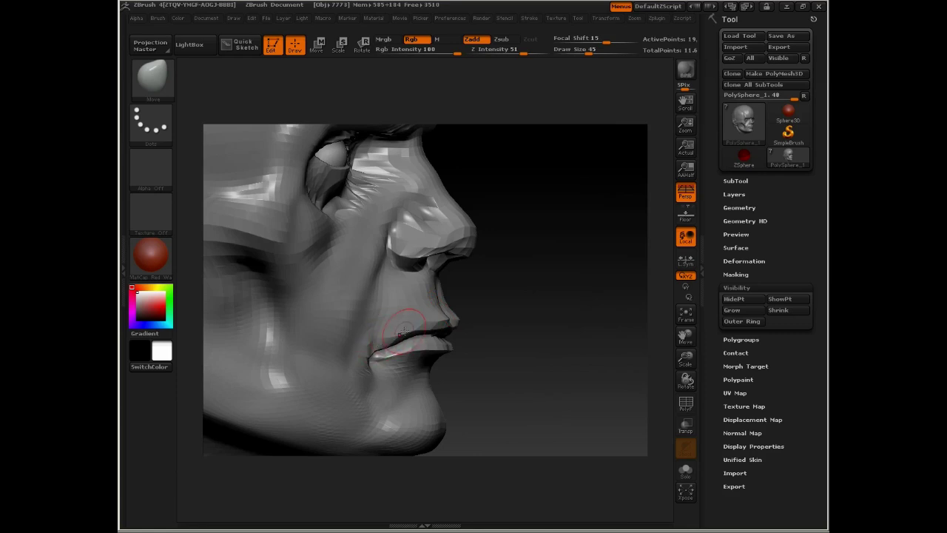
drag(402, 331, 398, 360)
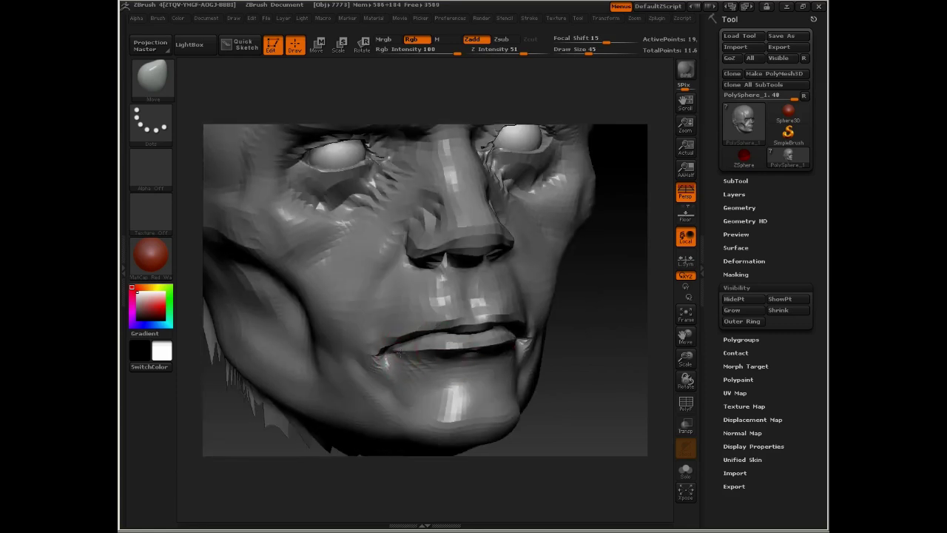
Step: Adjust the facial proportions around the eyes and cheeks with the Move brush at draw size 65
mouse_move(570, 329)
mouse_down()
mouse_move(587, 321)
mouse_move(582, 342)
mouse_move(573, 331)
mouse_move(602, 214)
mouse_move(475, 269)
mouse_move(516, 263)
mouse_up()
key(space)
key(space)
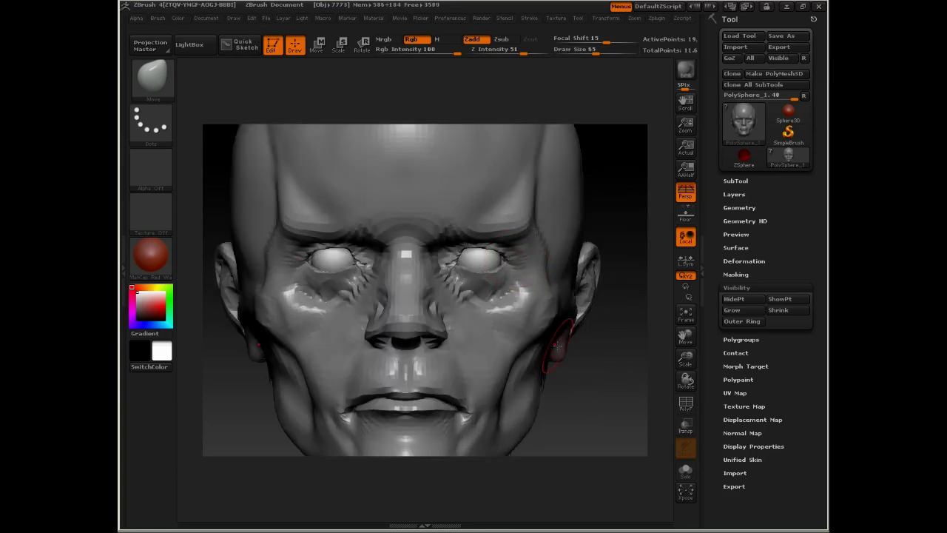
mouse_move(558, 344)
mouse_down()
mouse_move(607, 281)
mouse_move(592, 236)
mouse_move(499, 253)
mouse_up()
key(space)
drag(223, 353, 500, 264)
Step: Build up the outer rim of the eye socket with ClayTubes at draw size 61 and Z intensity 6
key(b)
key(c)
key(t)
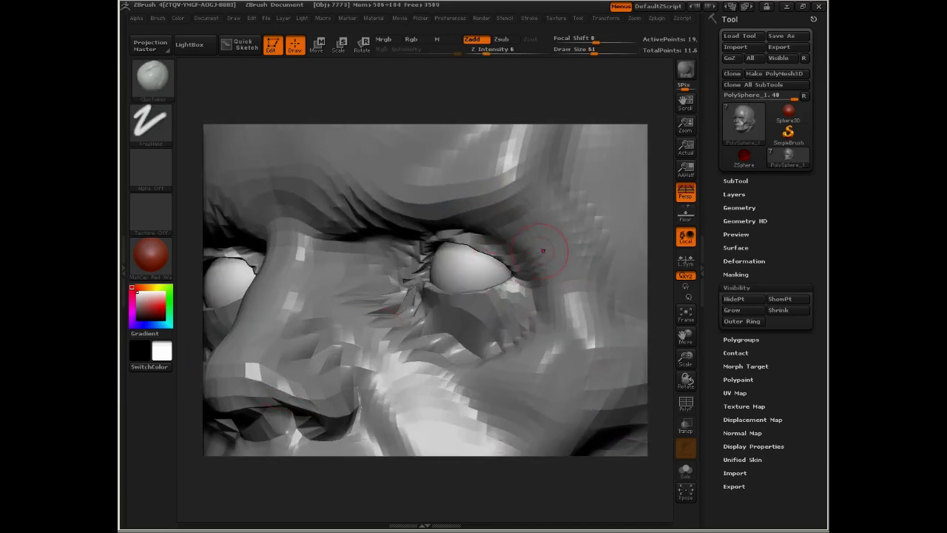
drag(595, 161, 518, 214)
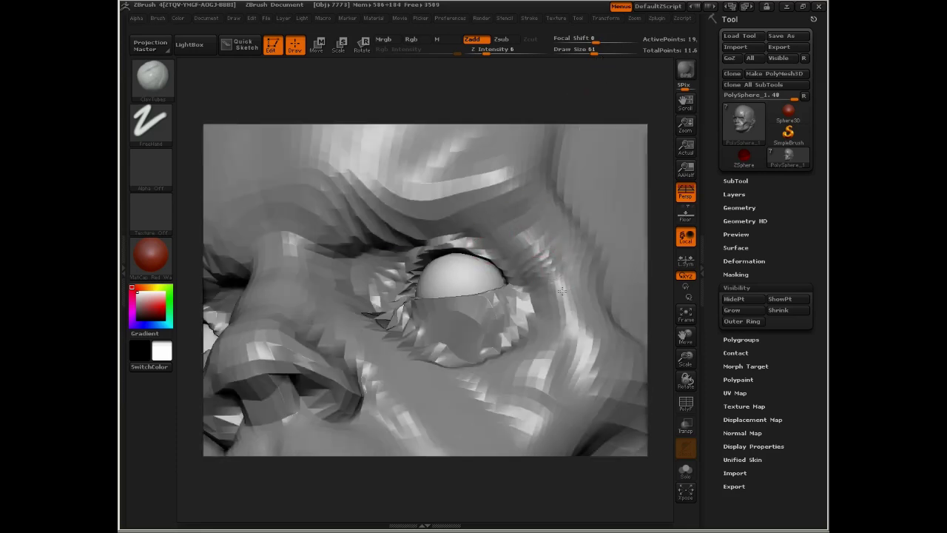
key(space)
mouse_move(539, 264)
mouse_down()
mouse_move(550, 265)
mouse_move(544, 252)
mouse_move(511, 237)
mouse_up()
Step: Mask the socket area below the eyeball and reshape the surrounding eye rim with the Move brush
mouse_move(431, 274)
mouse_down()
mouse_move(450, 245)
mouse_move(490, 288)
mouse_move(391, 285)
mouse_move(383, 271)
mouse_move(481, 261)
mouse_move(489, 326)
mouse_move(420, 326)
mouse_up()
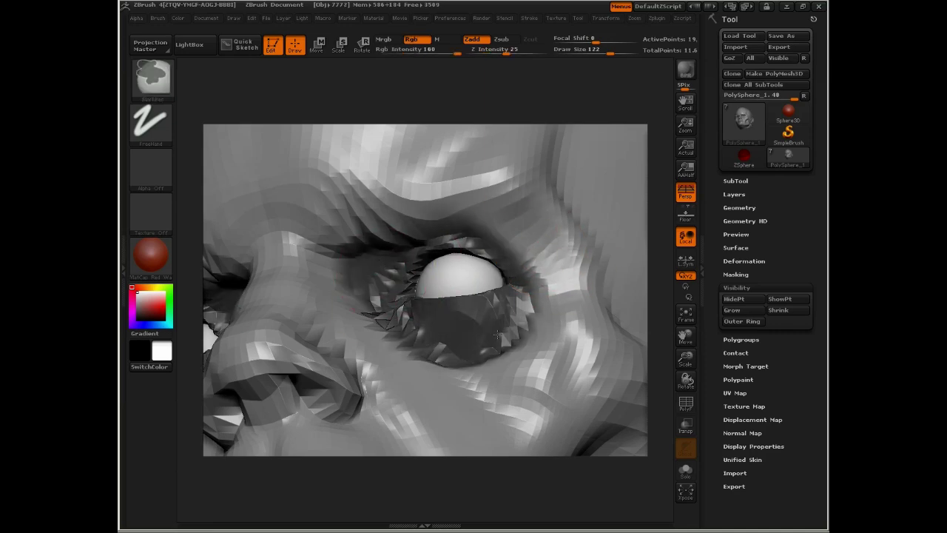
key(b)
key(m)
key(v)
drag(317, 465, 347, 355)
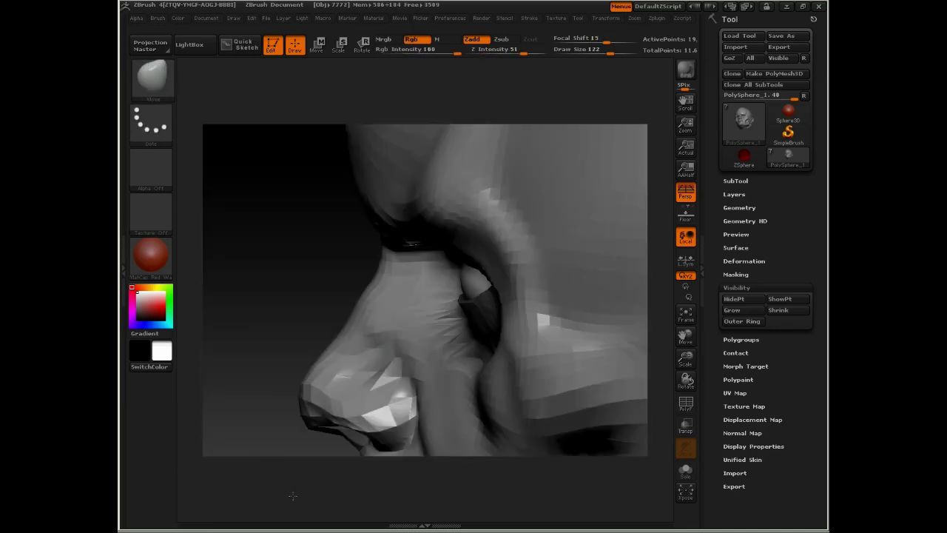
key(space)
drag(399, 293, 443, 293)
mouse_move(472, 236)
mouse_down()
mouse_move(518, 296)
mouse_move(503, 244)
mouse_move(525, 345)
mouse_up()
drag(560, 278, 533, 237)
mouse_move(289, 224)
mouse_down()
mouse_move(348, 207)
mouse_move(291, 194)
mouse_up()
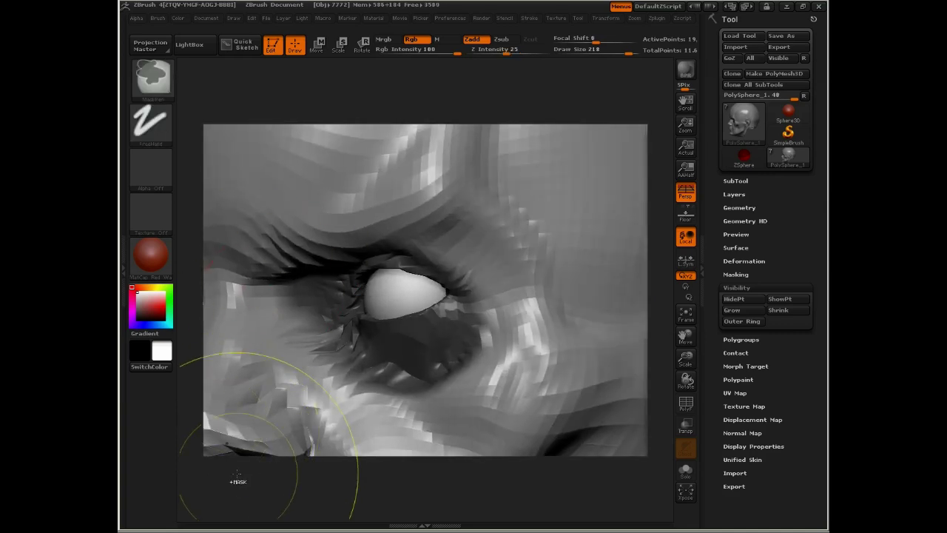
Step: Add ClayTubes strokes at draw size 50 around the outer eye, and subdivide the head mesh
key(b)
key(c)
key(t)
key(space)
mouse_move(450, 269)
mouse_down()
mouse_move(442, 266)
mouse_move(460, 265)
mouse_up()
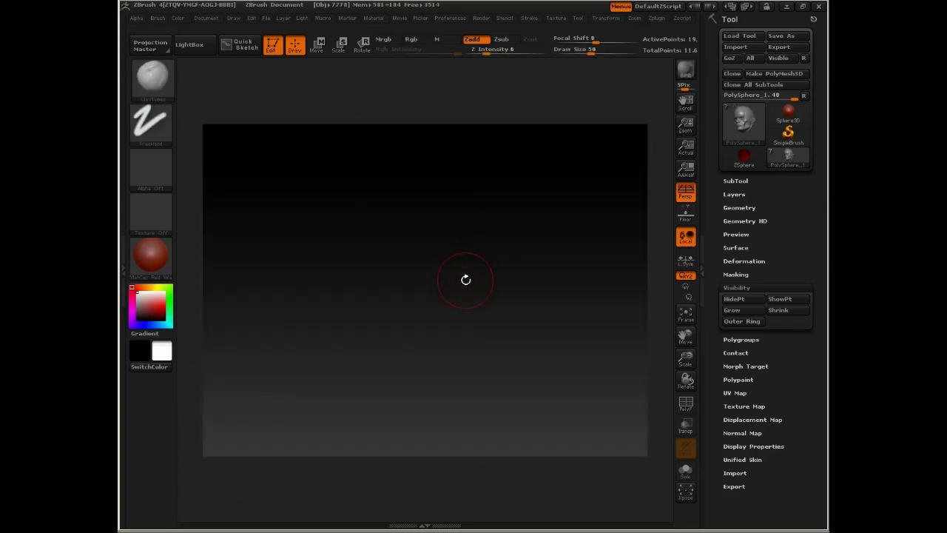
key(f)
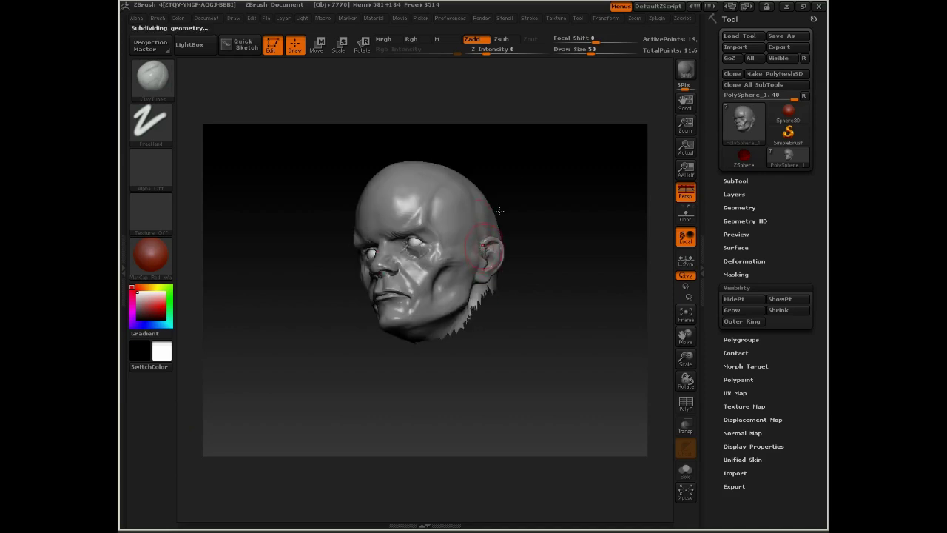
drag(537, 153, 480, 301)
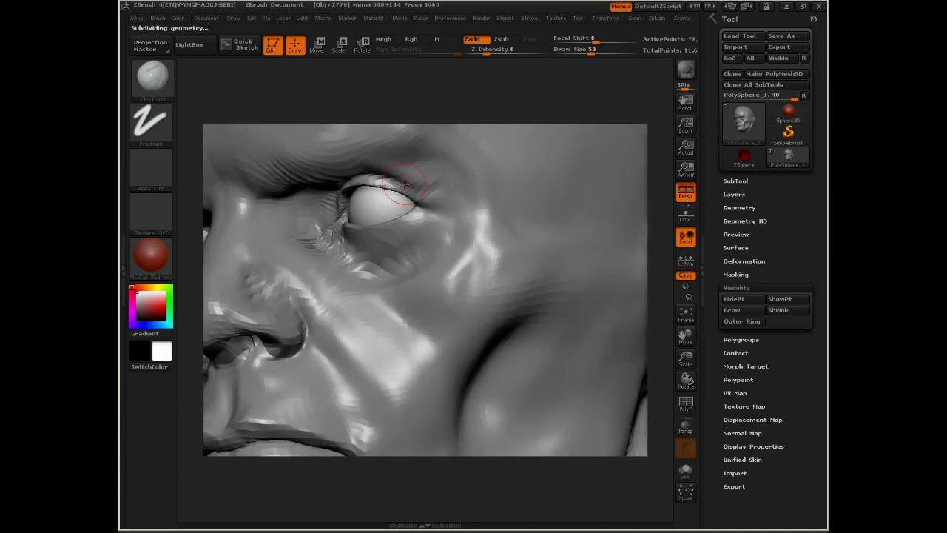
Step: Mask the area under the eye and the outer upper lid, invert the mask, shape the folds, and clear it
mouse_move(440, 203)
ctrl+mouse_down()
mouse_move(399, 235)
mouse_move(444, 237)
mouse_move(413, 237)
ctrl+mouse_up()
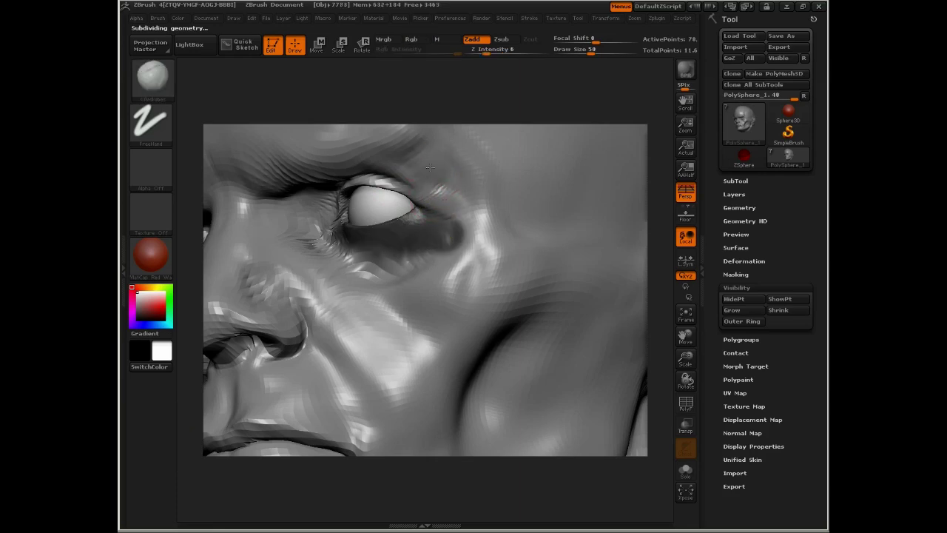
mouse_move(402, 154)
ctrl+mouse_down()
mouse_move(437, 159)
mouse_move(385, 156)
mouse_move(464, 133)
ctrl+mouse_up()
key(ctrl+i)
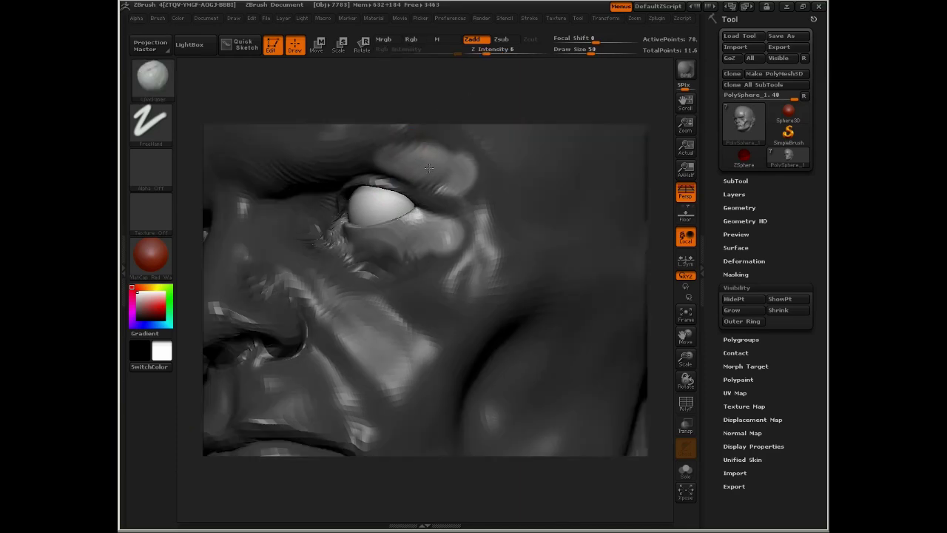
ctrl+drag(518, 96, 442, 280)
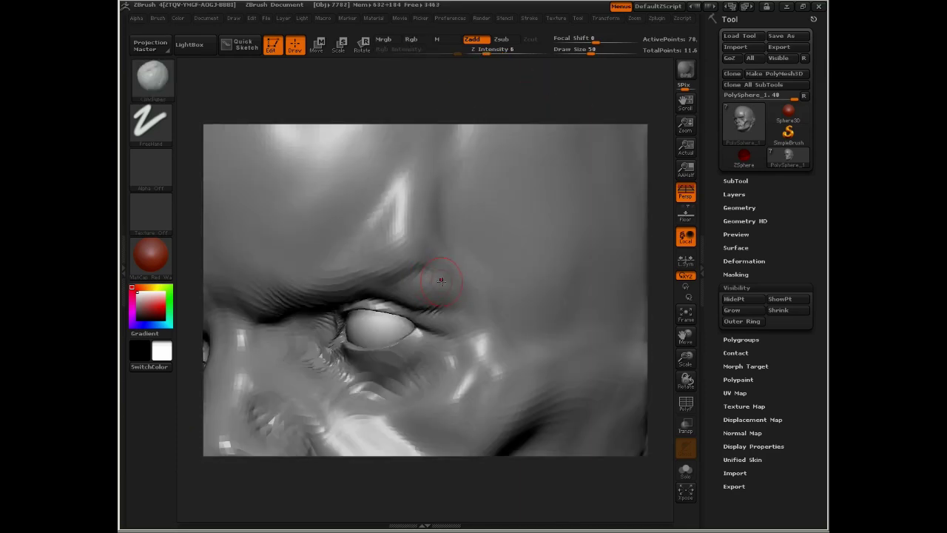
drag(485, 199, 394, 377)
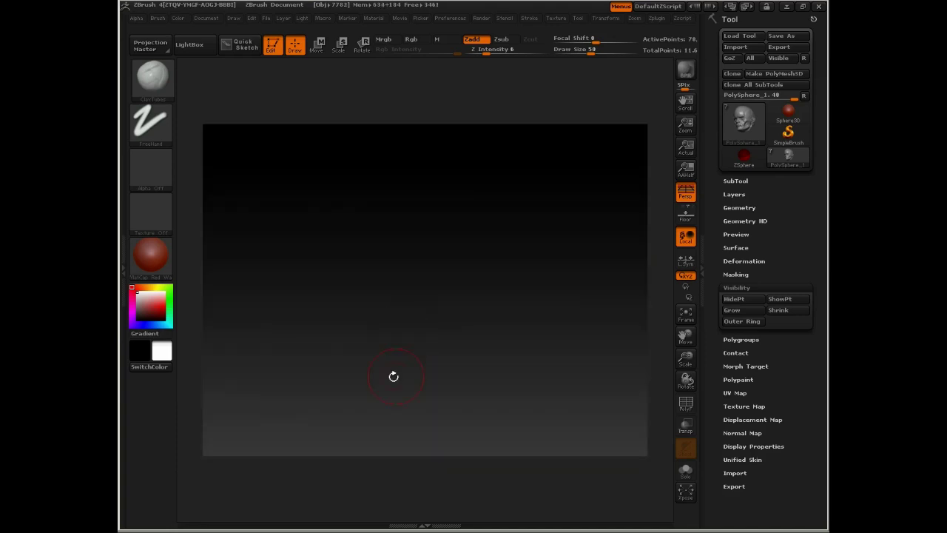
Step: Sculpt fine wrinkles around the inner eye and along the side of the nose with the Standard brush at draw size 19
drag(450, 343, 519, 331)
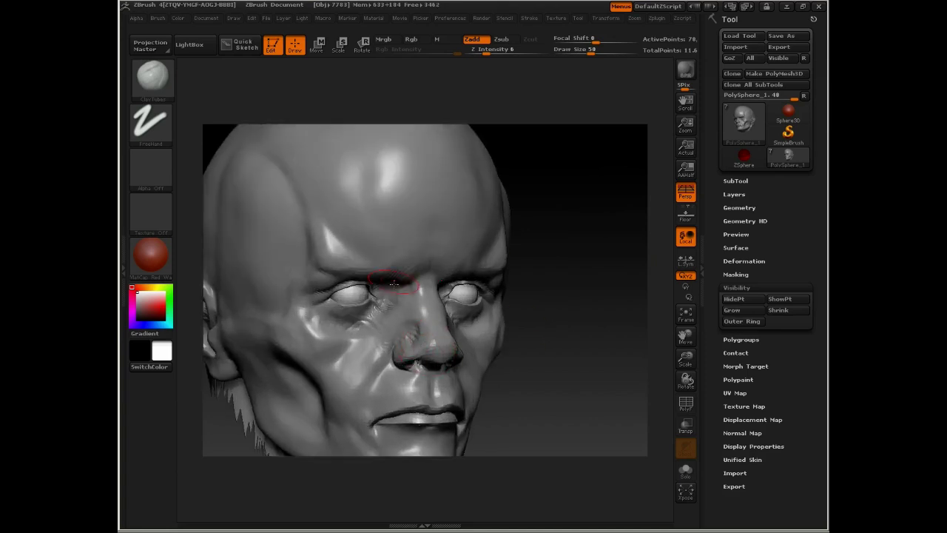
key(b)
key(s)
key(t)
mouse_move(385, 300)
mouse_down()
mouse_move(414, 299)
mouse_move(385, 310)
mouse_up()
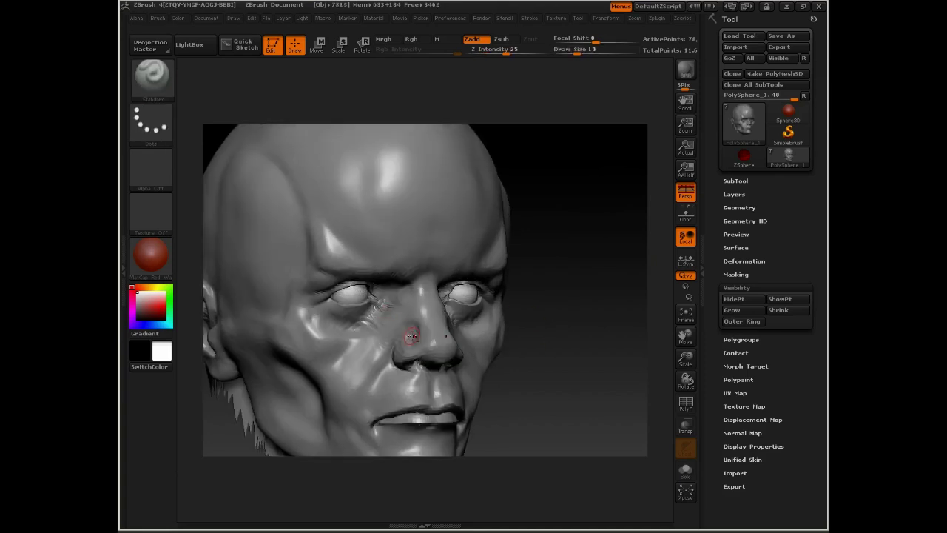
drag(518, 333, 430, 335)
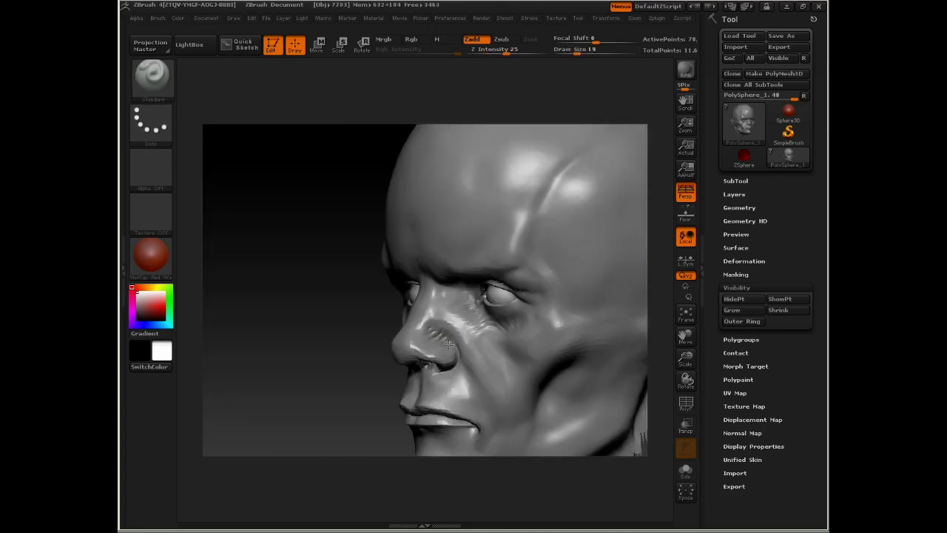
Step: Reshape the nostril wing and mouth corners with the Move brush, reducing its draw size to 23
key(b)
key(m)
key(v)
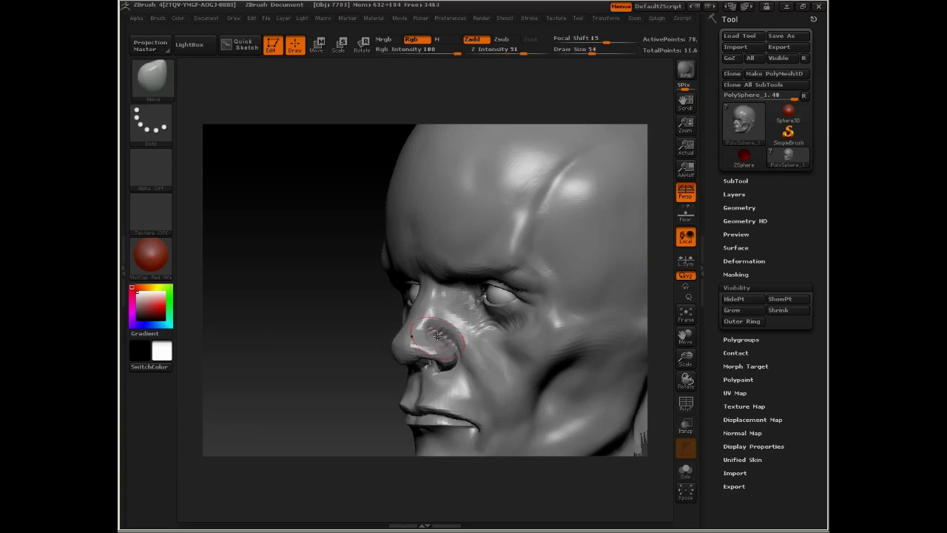
key(f)
mouse_move(447, 363)
mouse_down()
mouse_move(474, 377)
mouse_move(481, 357)
mouse_move(444, 358)
mouse_move(452, 374)
mouse_up()
key(space)
alt+drag(520, 377, 460, 369)
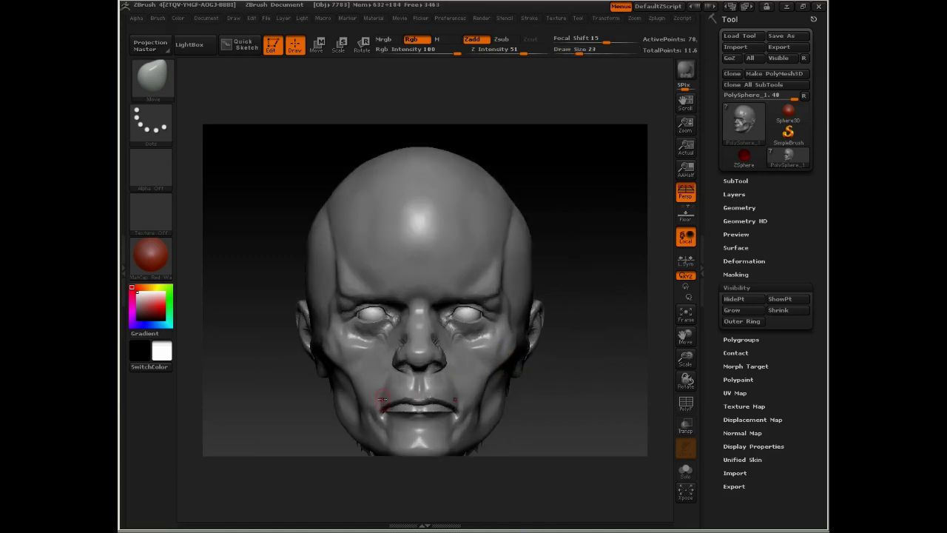
drag(523, 414, 309, 345)
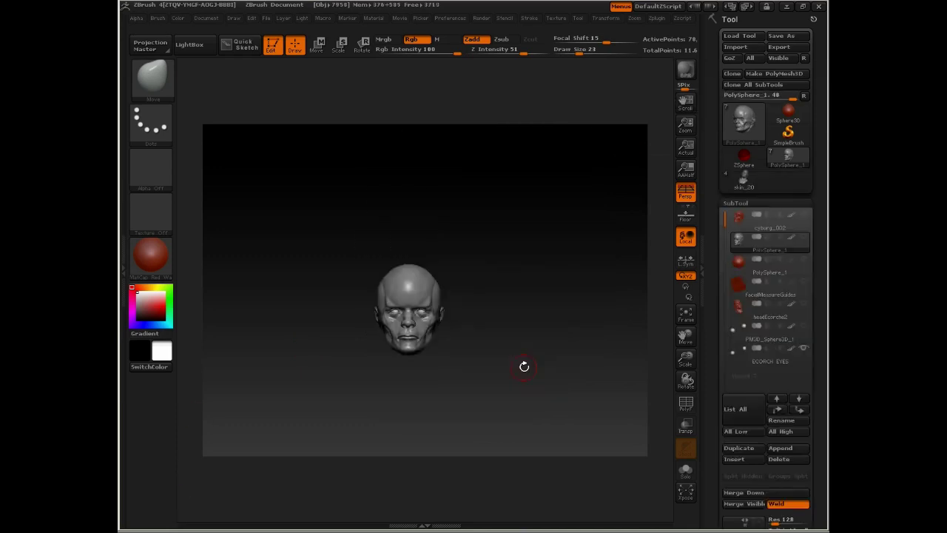
Step: Add ClayTubes strokes around the eye socket and upper cheek
key(f)
mouse_move(490, 340)
mouse_down()
mouse_move(452, 285)
mouse_move(444, 312)
mouse_move(466, 314)
mouse_up()
key(b)
key(c)
key(t)
right_click(459, 311)
right_click(477, 314)
mouse_move(518, 444)
mouse_down()
mouse_move(565, 289)
mouse_move(360, 338)
mouse_move(392, 346)
mouse_up()
Step: Adjust the cheekbone and outer lower eyelid from below with the Move brush at draw size 70
key(b)
key(m)
key(v)
right_click(358, 345)
mouse_move(347, 463)
mouse_down()
mouse_move(415, 415)
mouse_move(517, 302)
mouse_move(510, 213)
mouse_up()
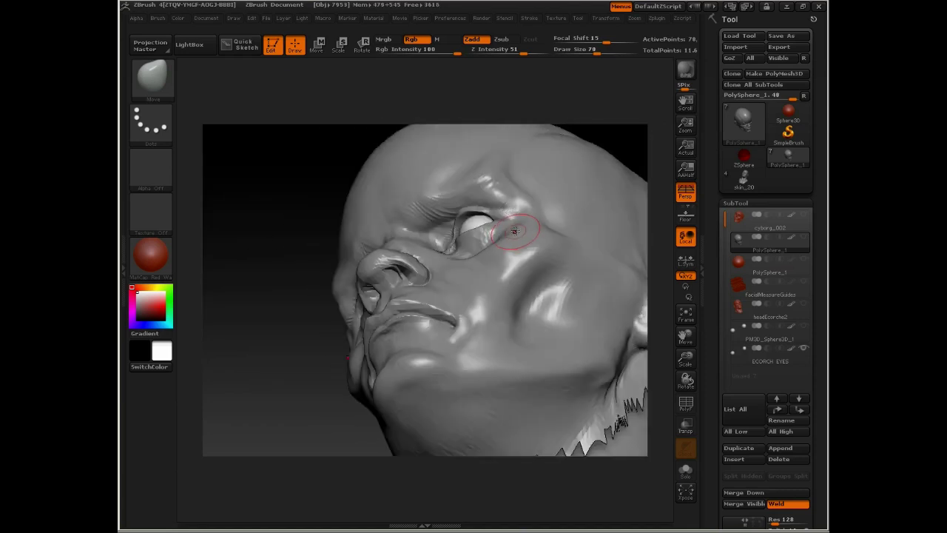
Step: Sculpt creases under the eye with the Standard brush at draw size 23 and Z intensity 25
key(b)
key(s)
key(t)
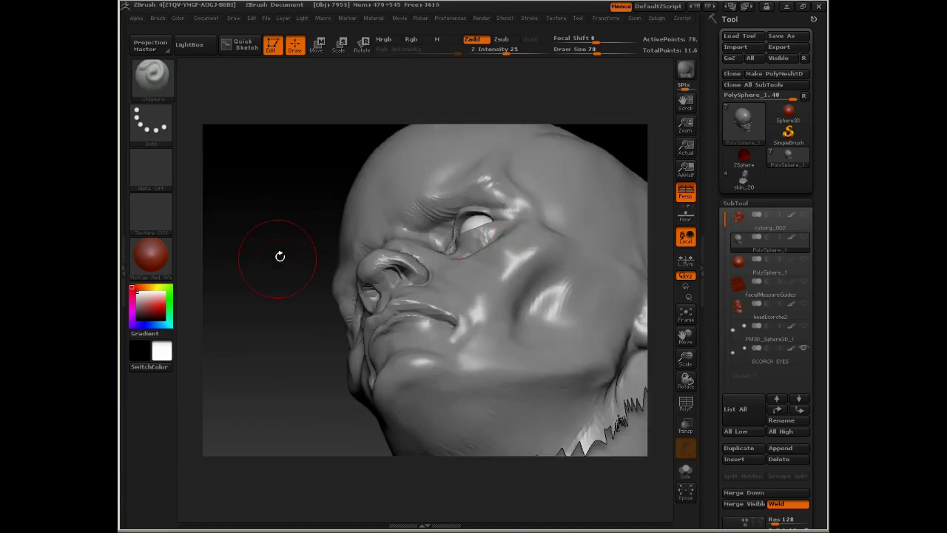
right_click(423, 259)
mouse_move(279, 259)
mouse_down()
mouse_move(414, 267)
mouse_move(392, 260)
mouse_up()
drag(294, 373, 375, 320)
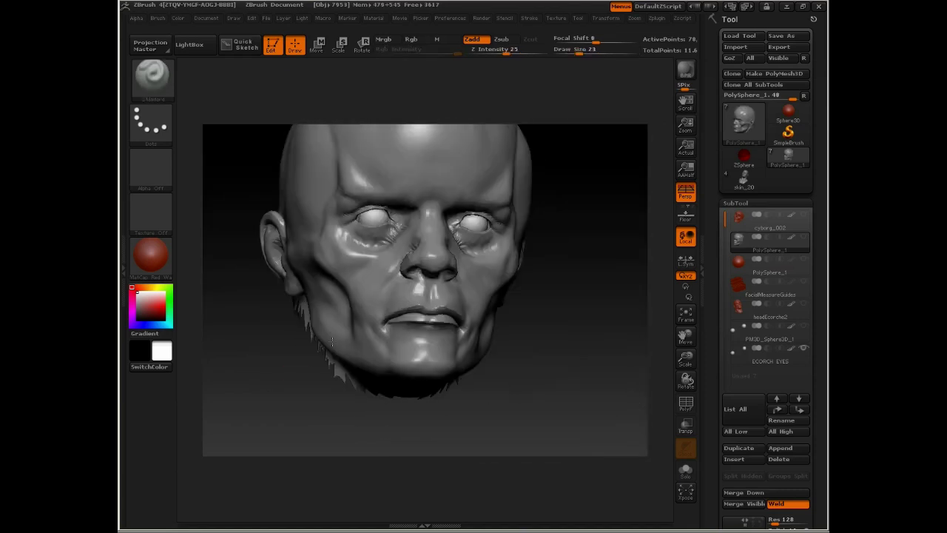
Step: Reshape the nose bridge and nose tip with the Move brush at draw size 68
key(space)
key(b)
key(s)
key(t)
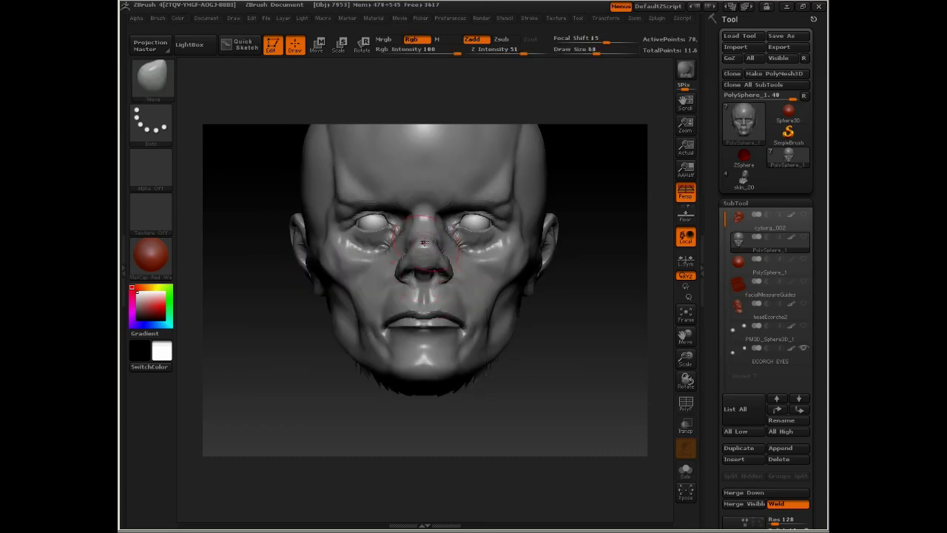
drag(424, 259, 423, 244)
mouse_move(456, 292)
mouse_down()
mouse_move(479, 293)
mouse_move(458, 281)
mouse_move(488, 249)
mouse_move(414, 248)
mouse_up()
Step: Build up the top of the nose bridge with ClayTubes at draw size 19 and Z intensity 3
key(space)
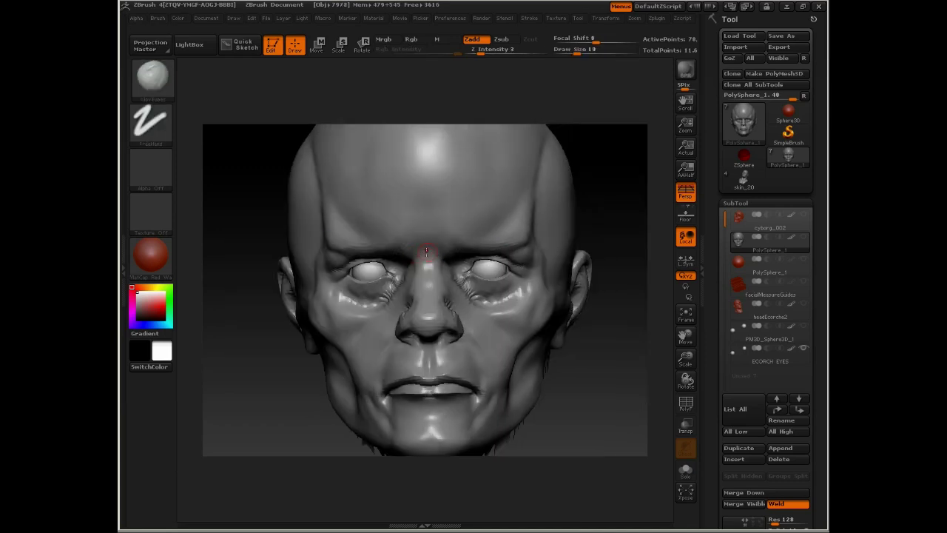
key(space)
key(space)
Step: Sculpt vertical frown creases between the eyebrows with the Standard brush at draw size 31 and Z intensity 25
drag(486, 230, 437, 311)
key(s)
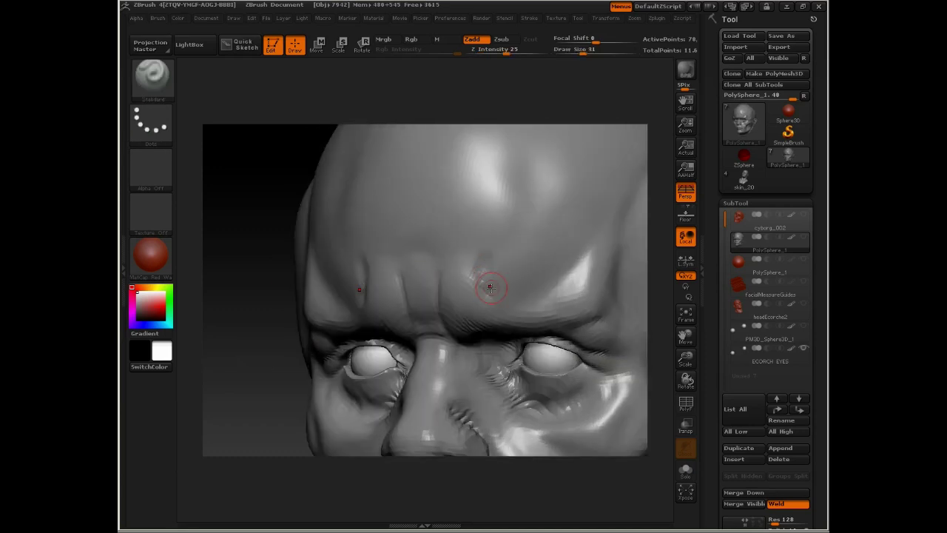
key(f)
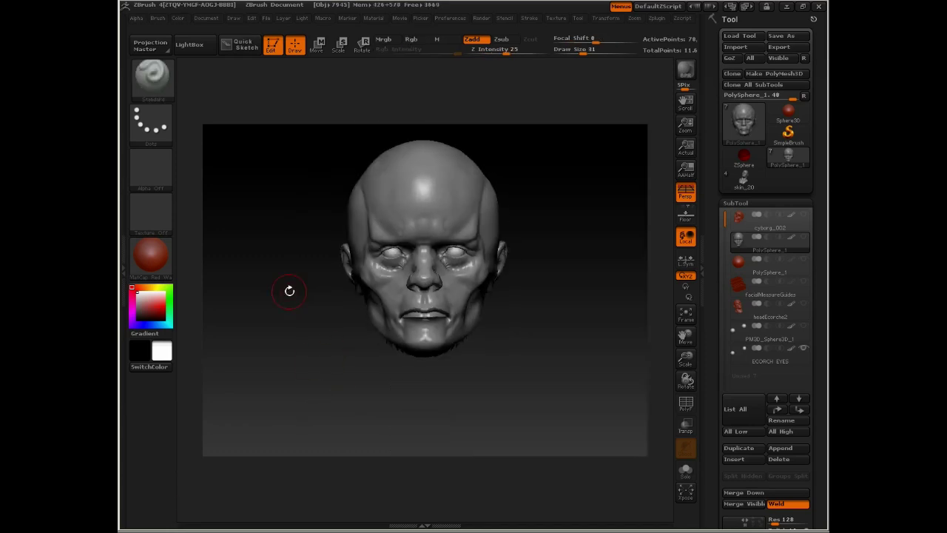
Step: Adjust the cheek and mouth area in profile and front view with the Move brush at draw size 58
mouse_move(289, 291)
mouse_down()
mouse_move(511, 368)
mouse_move(484, 442)
mouse_move(474, 444)
mouse_up()
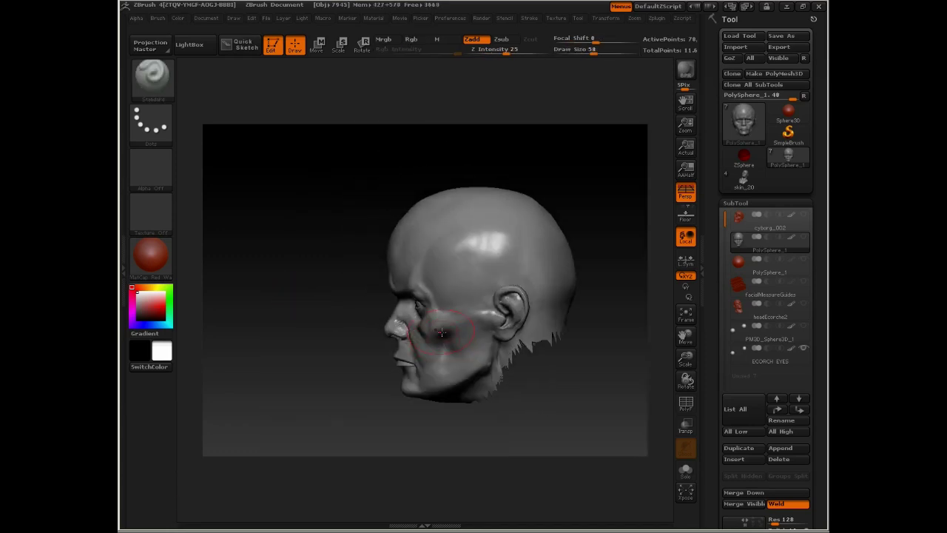
key(b)
key(m)
key(v)
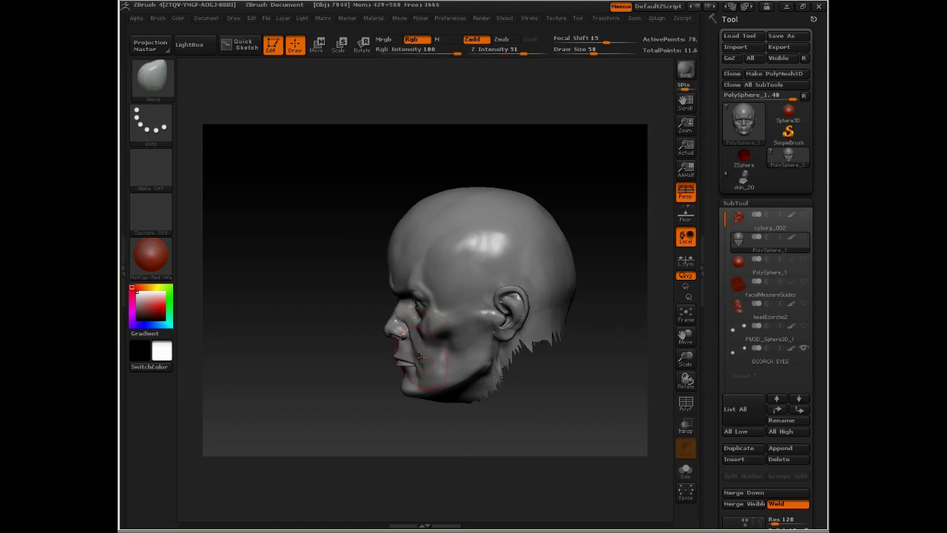
drag(518, 362, 541, 334)
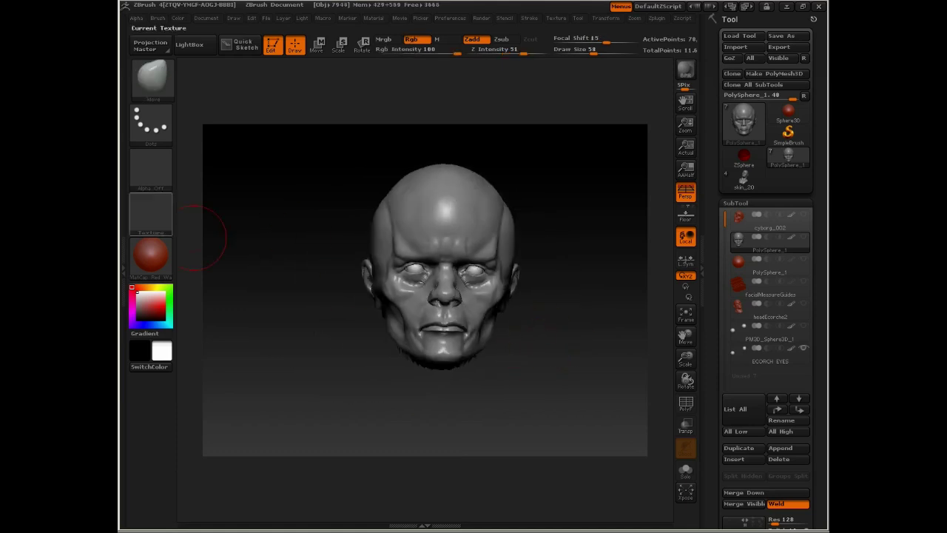
drag(522, 420, 577, 250)
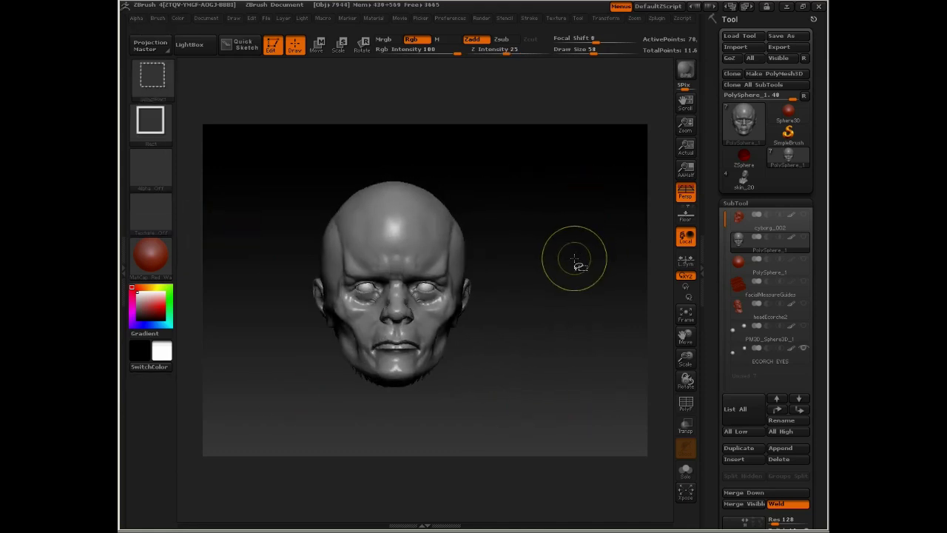
Step: Assign the visible head to its own polygroup and invert the visibility to the neck and shoulders
scroll(737, 302, down, 5)
scroll(737, 302, down, 2)
click(744, 416)
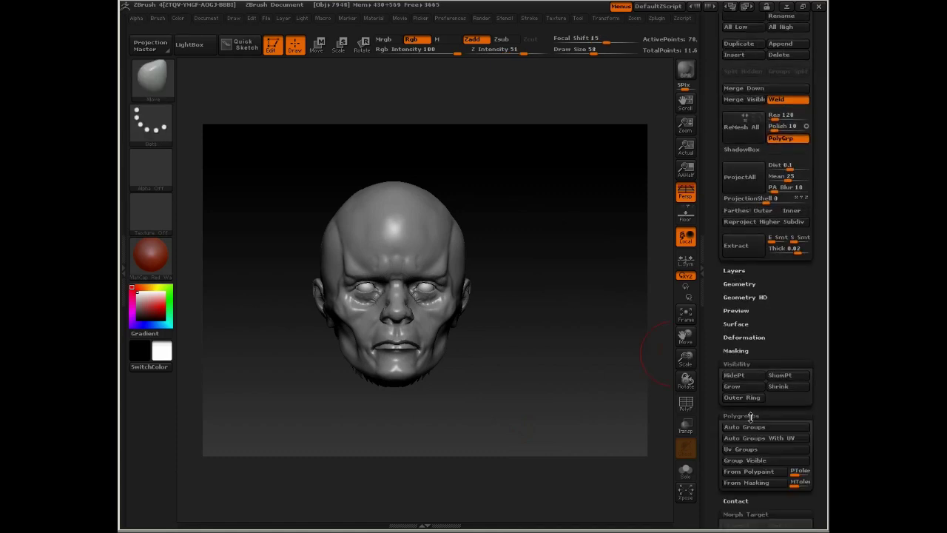
drag(530, 309, 398, 412)
ctrl+shift+drag(594, 274, 392, 399)
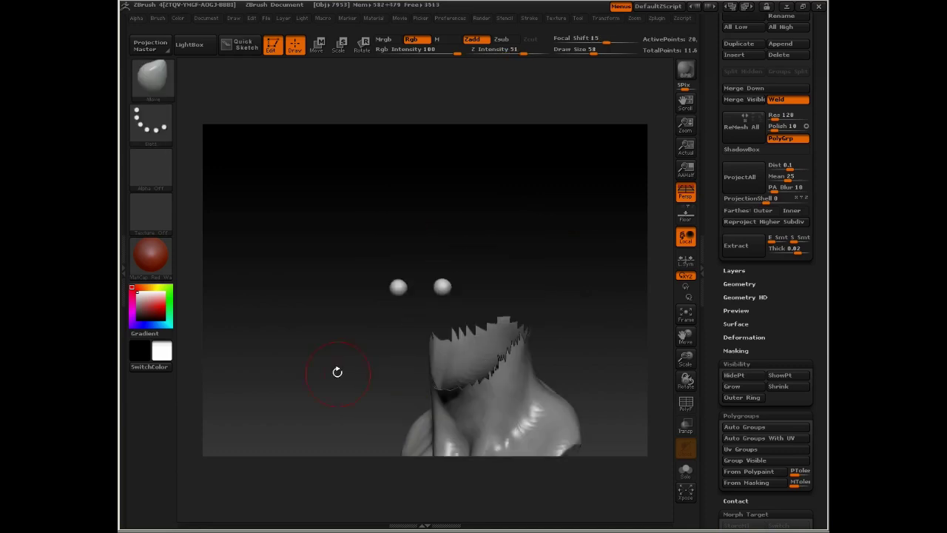
Step: Check the polygroups on the whole bust with PolyFrame, isolate the head group, turn PolyFrame off and unhide the whole bust
drag(337, 373, 307, 363)
ctrl+shift+click(306, 364)
key(shift+f)
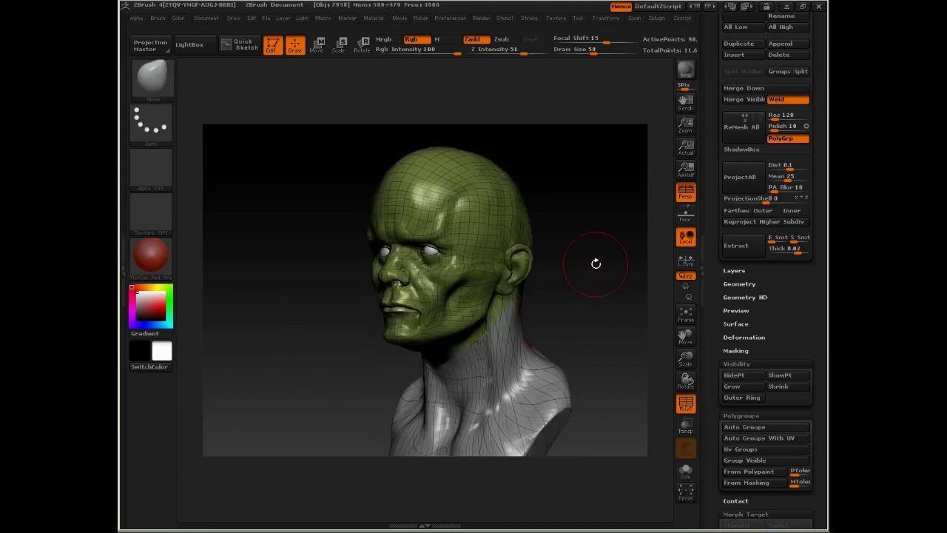
drag(598, 264, 569, 285)
ctrl+shift+click(432, 237)
drag(528, 249, 540, 345)
key(shift+f)
ctrl+shift+click(539, 345)
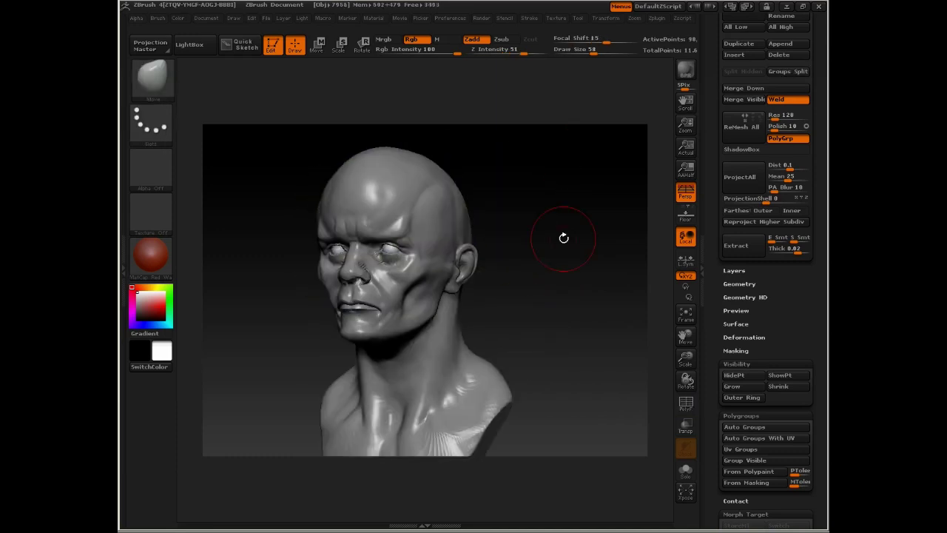
Step: Reshape the back of the skull and neck in profile with the Move brush at draw size 95
mouse_move(564, 239)
mouse_down()
mouse_move(577, 285)
mouse_move(536, 293)
mouse_move(495, 267)
mouse_move(499, 332)
mouse_move(591, 300)
mouse_move(628, 306)
mouse_move(577, 309)
mouse_move(463, 342)
mouse_up()
key(b)
key(s)
key(t)
key(space)
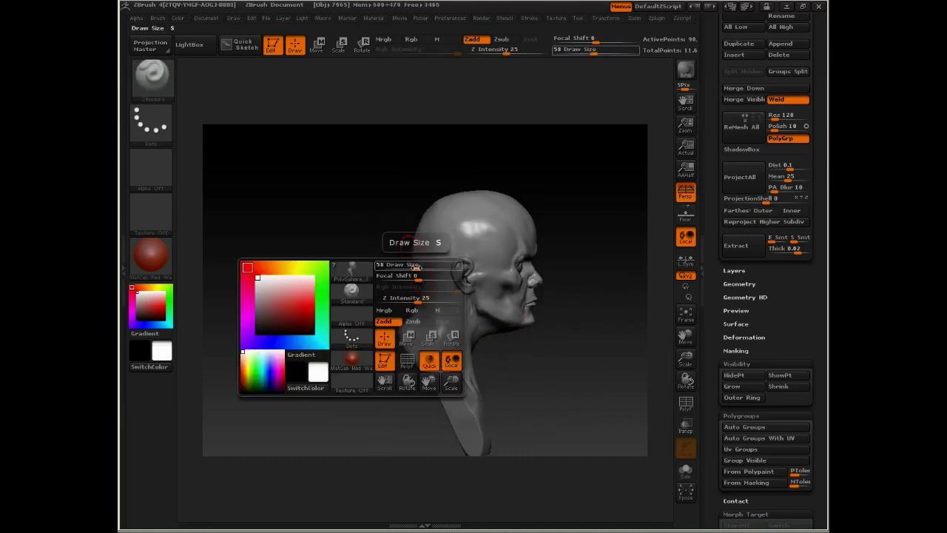
key(b)
key(m)
key(v)
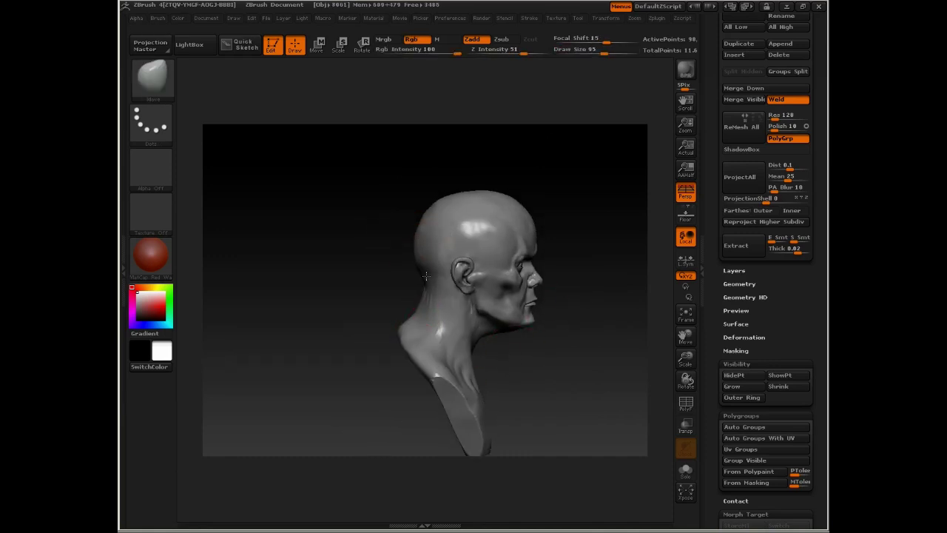